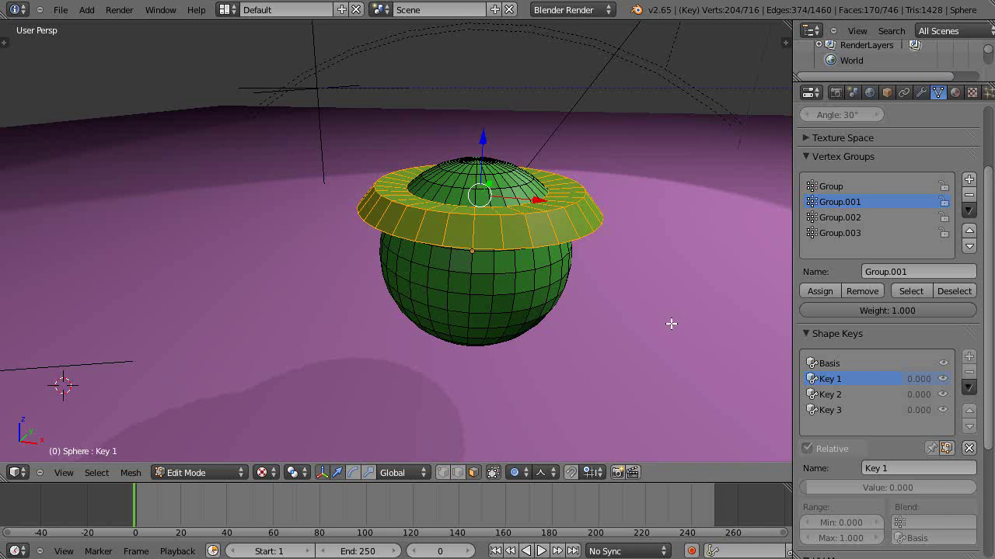
Return to Object Mode and remove all of the sphere's shape keys
{"action": "middle_click_drag", "start_coordinate": [516, 257], "coordinate": [451, 256], "text": "shift"}
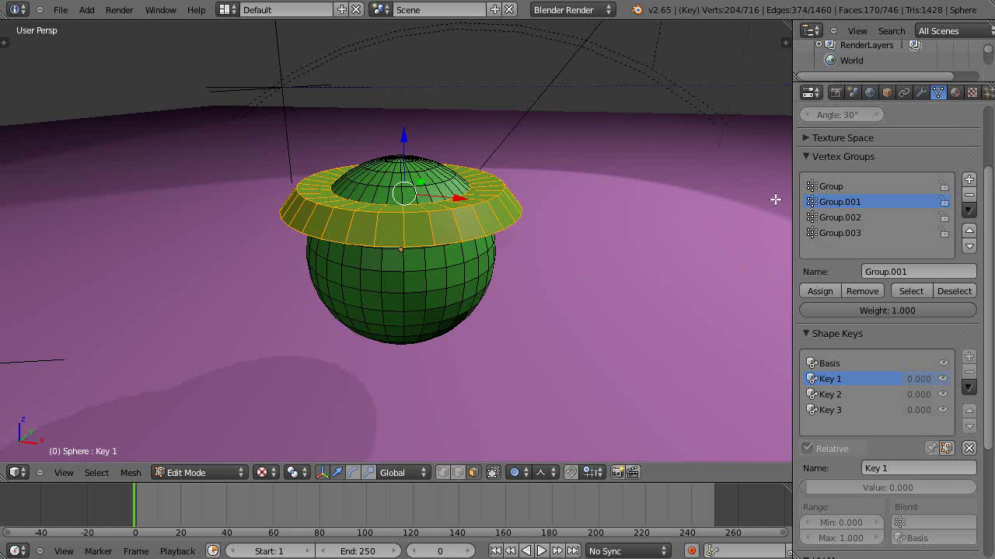
{"action": "scroll", "coordinate": [474, 253], "scroll_direction": "up", "scroll_amount": 2}
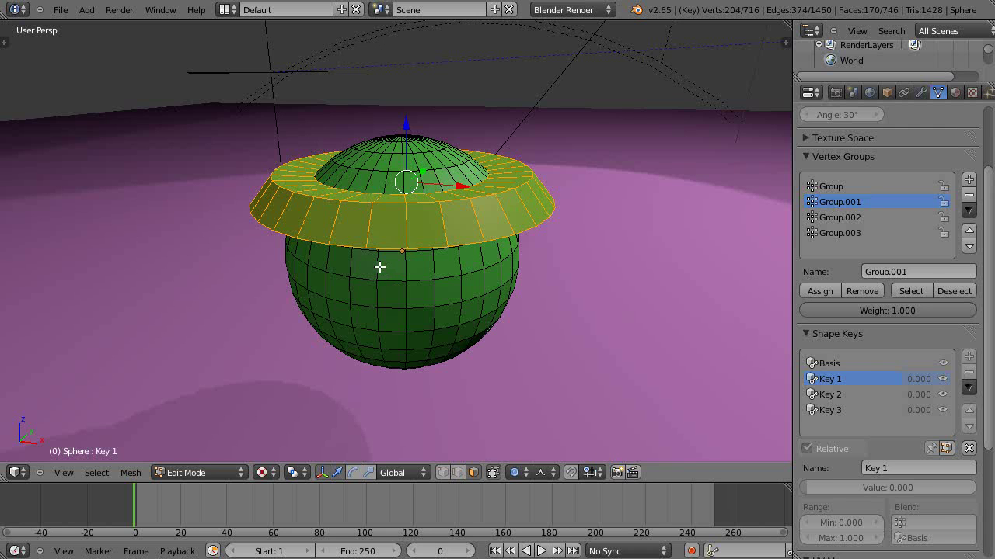
{"action": "key", "text": "Tab"}
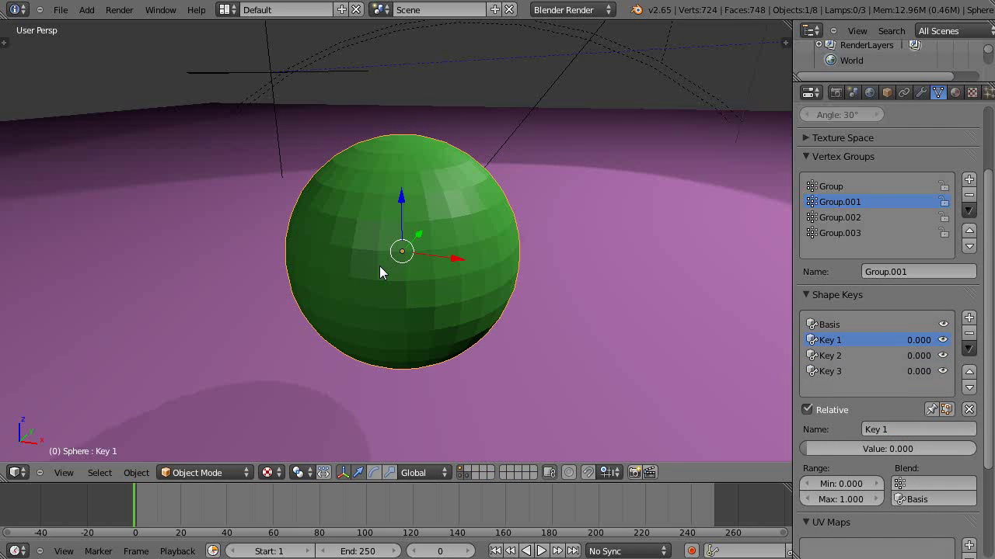
{"action": "key", "text": "Tab"}
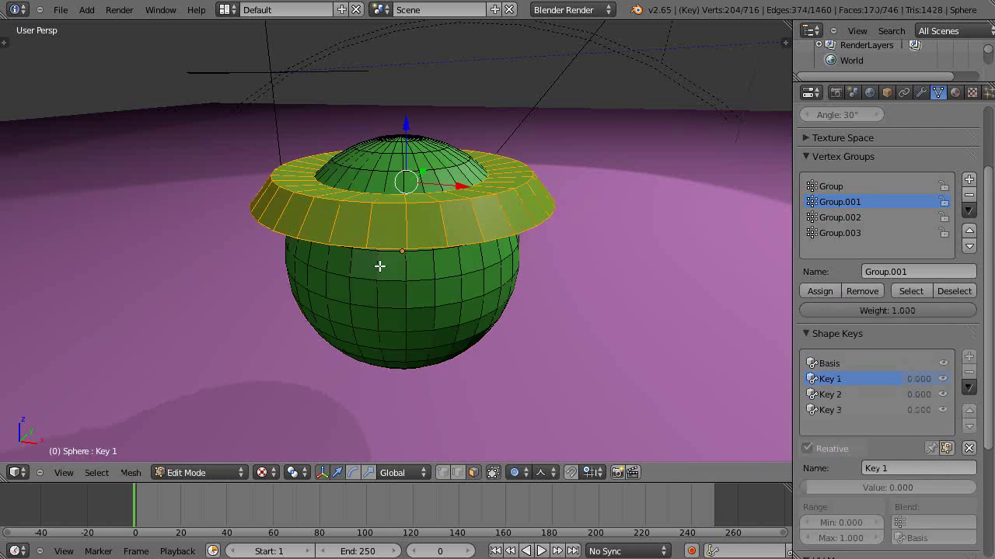
{"action": "key", "text": "Tab"}
{"action": "key", "text": "Tab"}
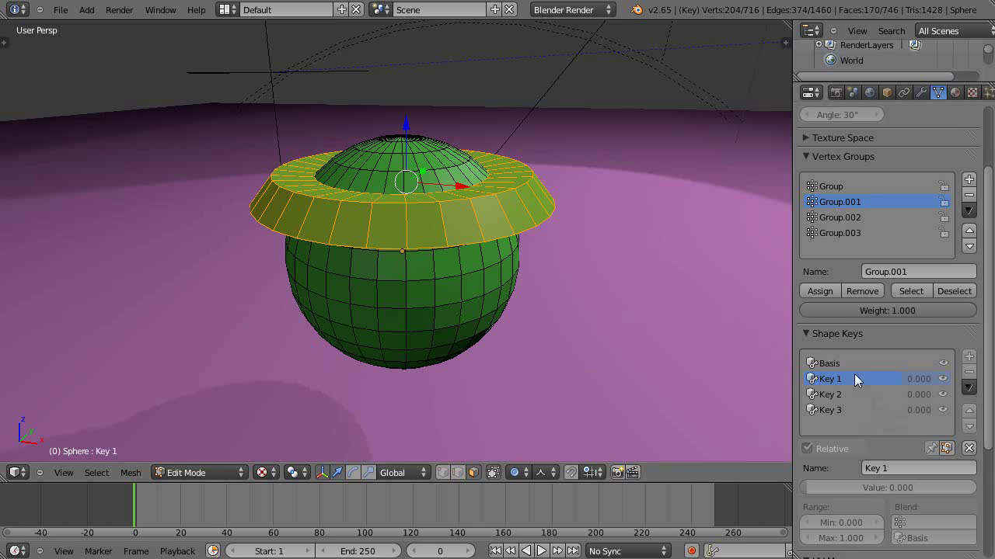
{"action": "key", "text": "Tab"}
{"action": "left_click", "coordinate": [969, 333]}
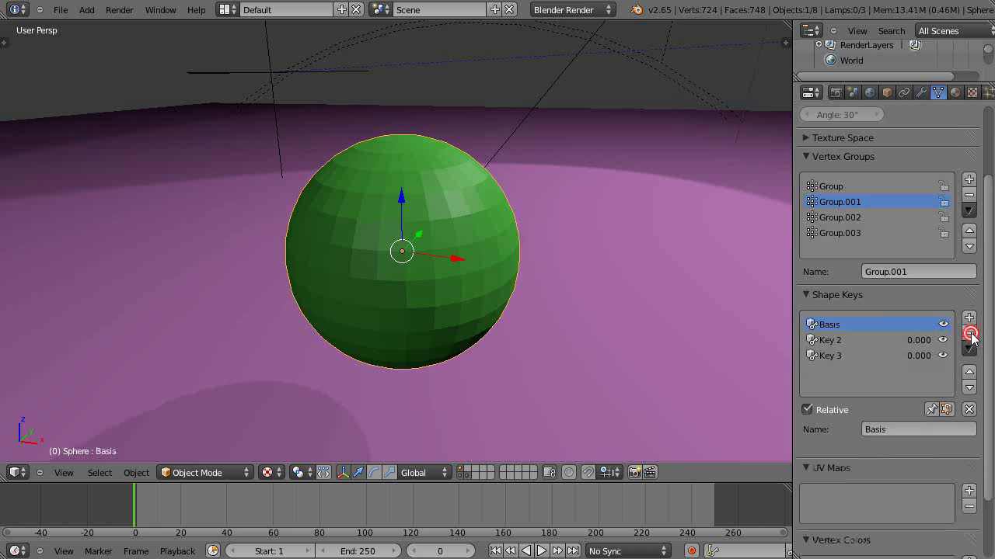
{"action": "left_click", "coordinate": [969, 333]}
{"action": "left_click", "coordinate": [969, 334]}
{"action": "left_click", "coordinate": [969, 333]}
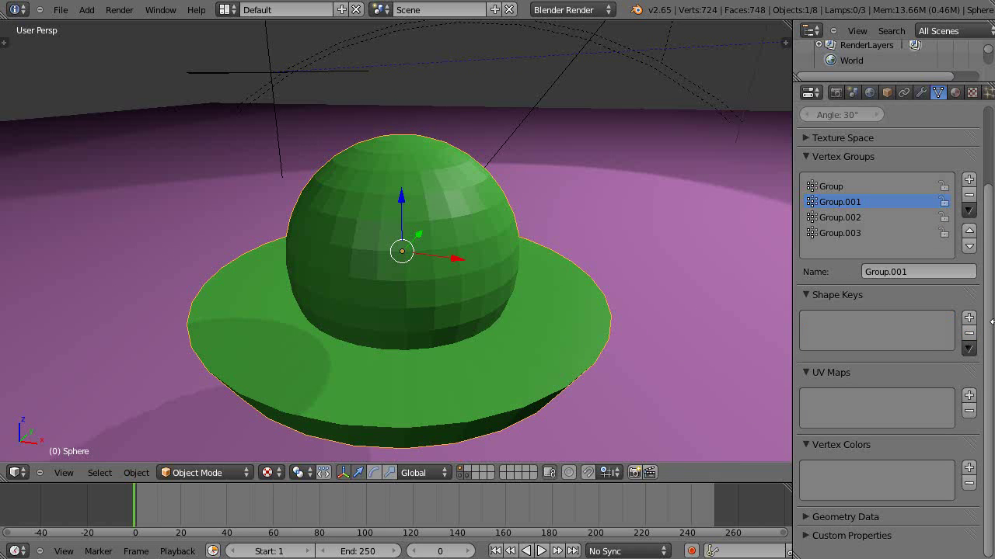
Delete all four vertex groups, Group through Group.003
{"action": "middle_click_drag", "start_coordinate": [471, 300], "coordinate": [483, 284]}
{"action": "scroll", "coordinate": [480, 272], "scroll_direction": "down", "scroll_amount": 5}
{"action": "scroll", "coordinate": [480, 272], "scroll_direction": "up", "scroll_amount": 5}
{"action": "left_click", "coordinate": [839, 233]}
{"action": "left_click", "coordinate": [839, 218]}
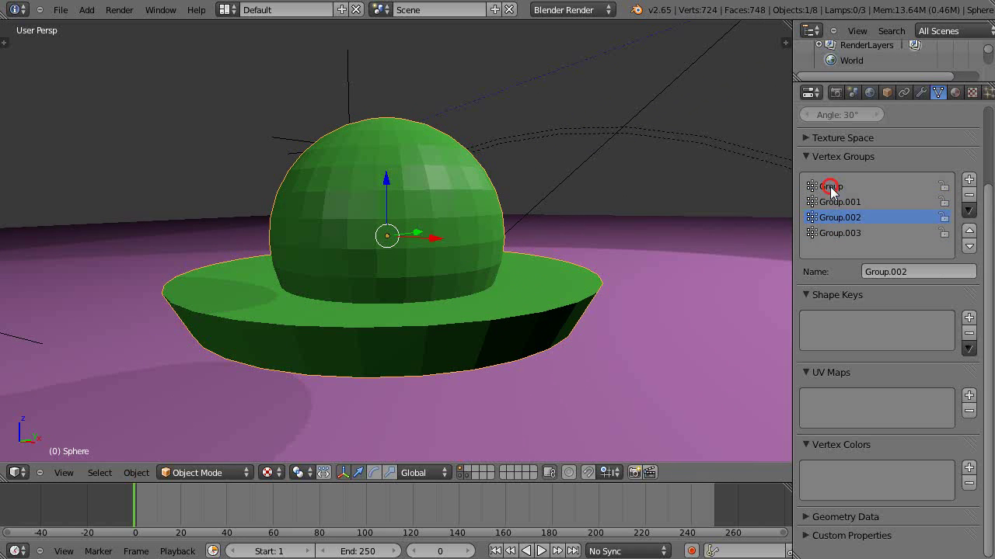
{"action": "left_click", "coordinate": [831, 188]}
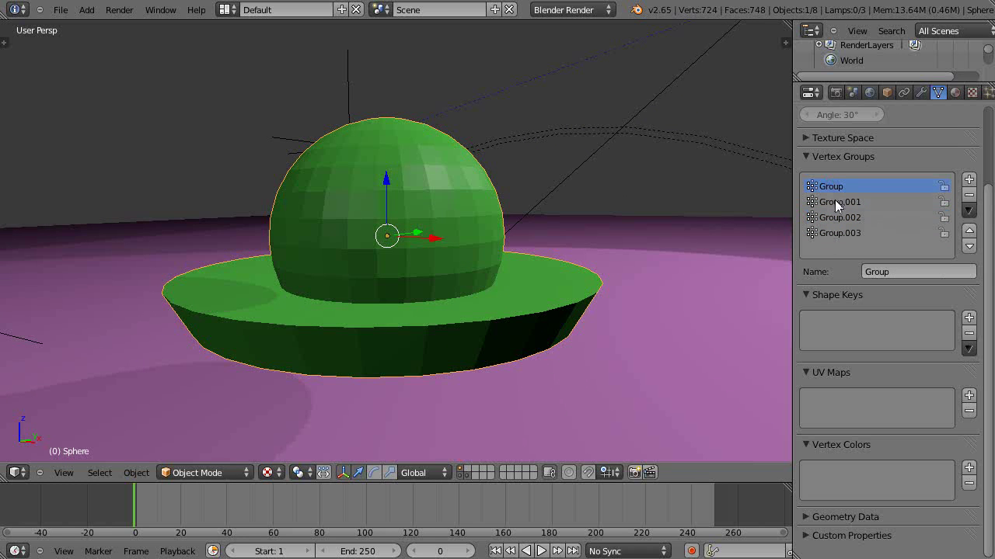
{"action": "left_click", "coordinate": [969, 195]}
{"action": "left_click", "coordinate": [968, 195]}
{"action": "left_click", "coordinate": [969, 195]}
{"action": "left_click", "coordinate": [968, 195]}
{"action": "middle_click_drag", "start_coordinate": [388, 251], "coordinate": [430, 280]}
{"action": "scroll", "coordinate": [417, 255], "scroll_direction": "down", "scroll_amount": 5}
{"action": "scroll", "coordinate": [430, 281], "scroll_direction": "up", "scroll_amount": 3}
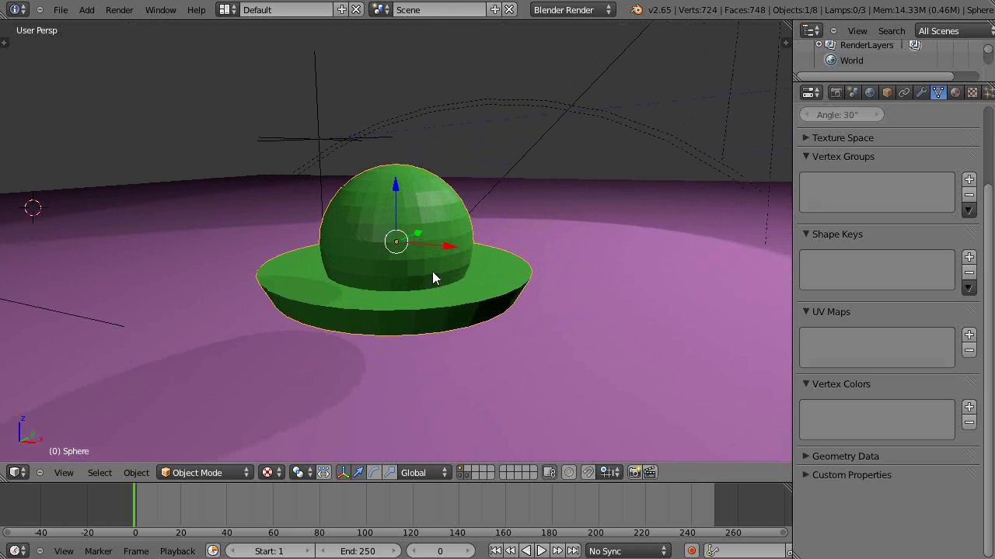
Add two vertex groups, Group and Group.001, and enter Edit Mode
{"action": "left_click", "coordinate": [969, 180]}
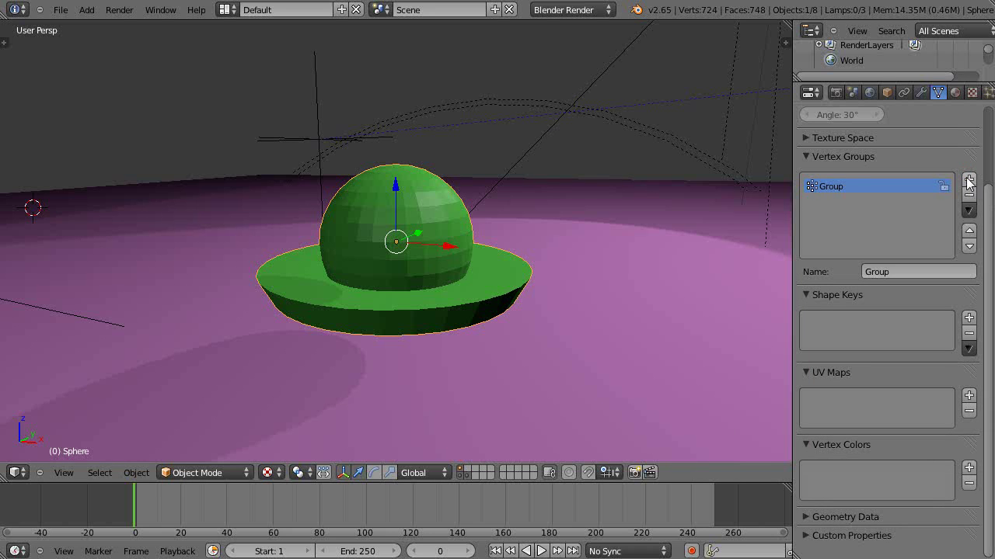
{"action": "left_click", "coordinate": [969, 179]}
{"action": "middle_click_drag", "start_coordinate": [687, 254], "coordinate": [450, 214]}
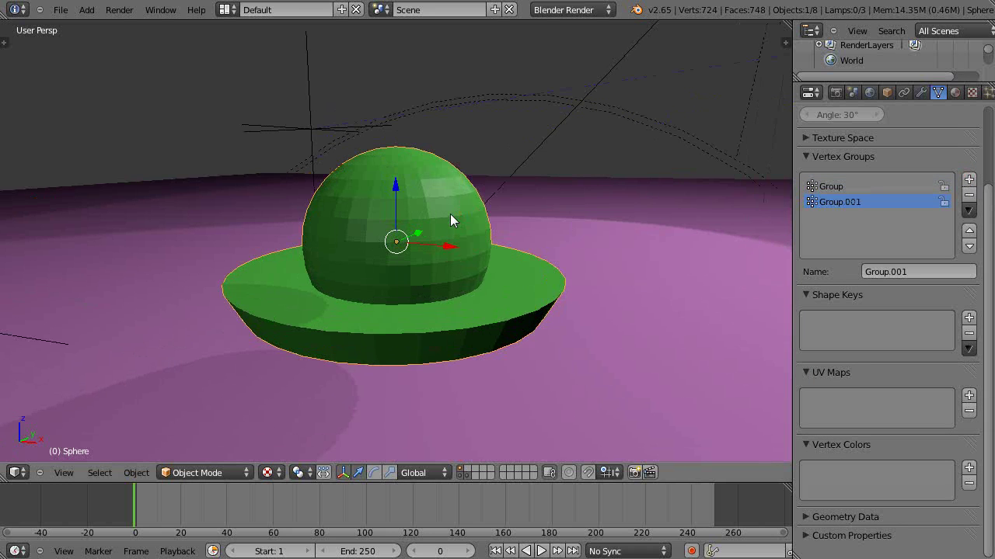
{"action": "key", "text": "Tab"}
Assign a vertical face loop through dome and brim to Group
{"action": "left_click", "coordinate": [830, 186]}
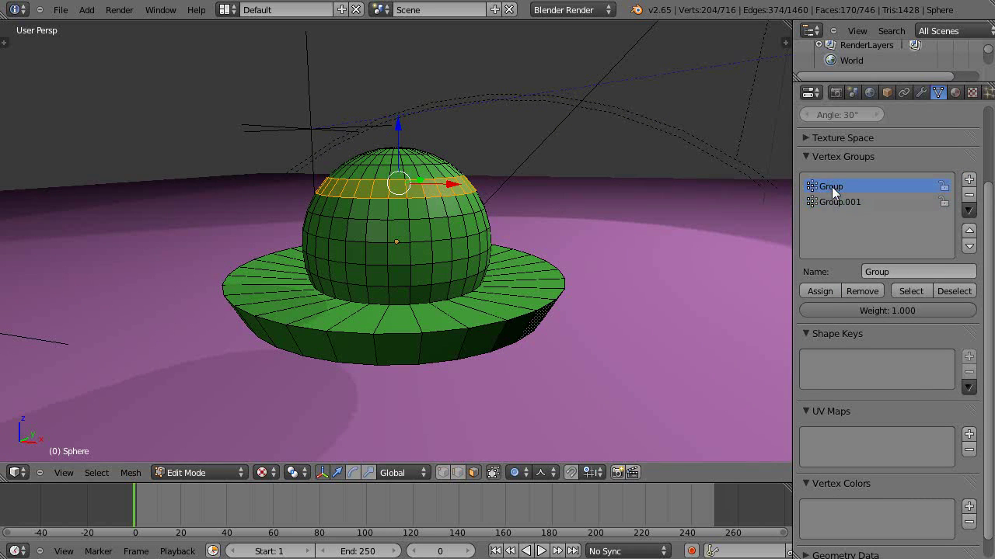
{"action": "left_click", "coordinate": [952, 290]}
{"action": "key", "text": "Tab"}
{"action": "key", "text": "Tab"}
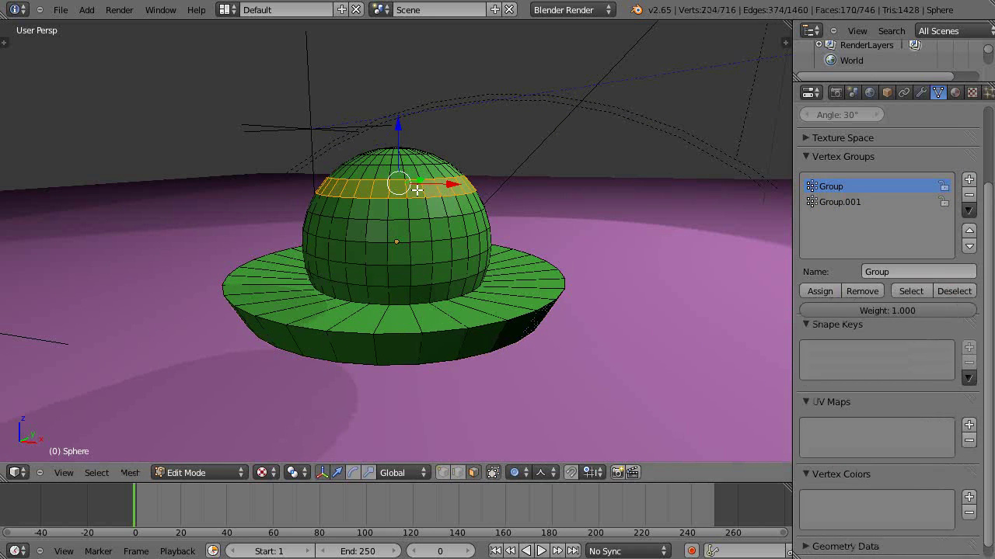
{"action": "key", "text": "a"}
{"action": "key", "text": "a"}
{"action": "key", "text": "a"}
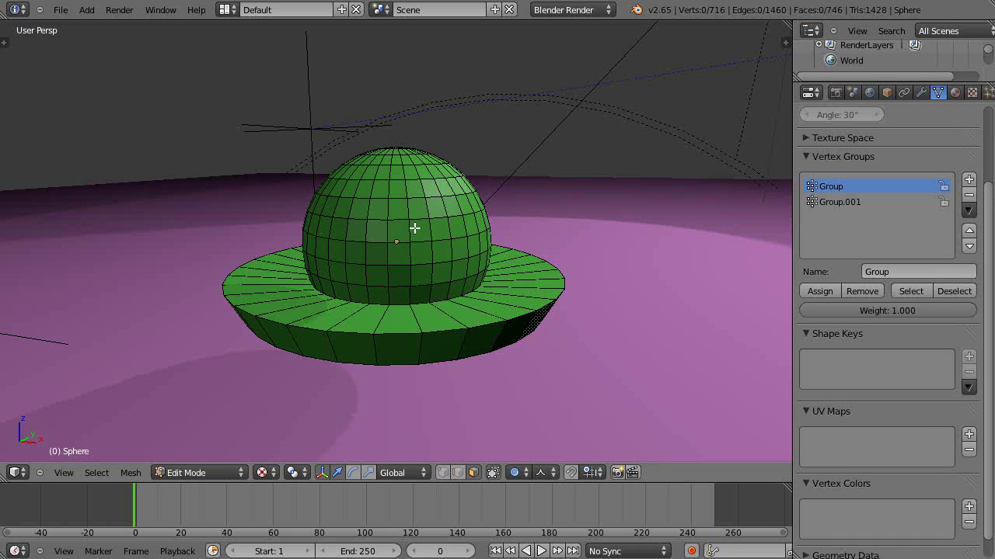
{"action": "right_click", "coordinate": [328, 212], "text": "alt"}
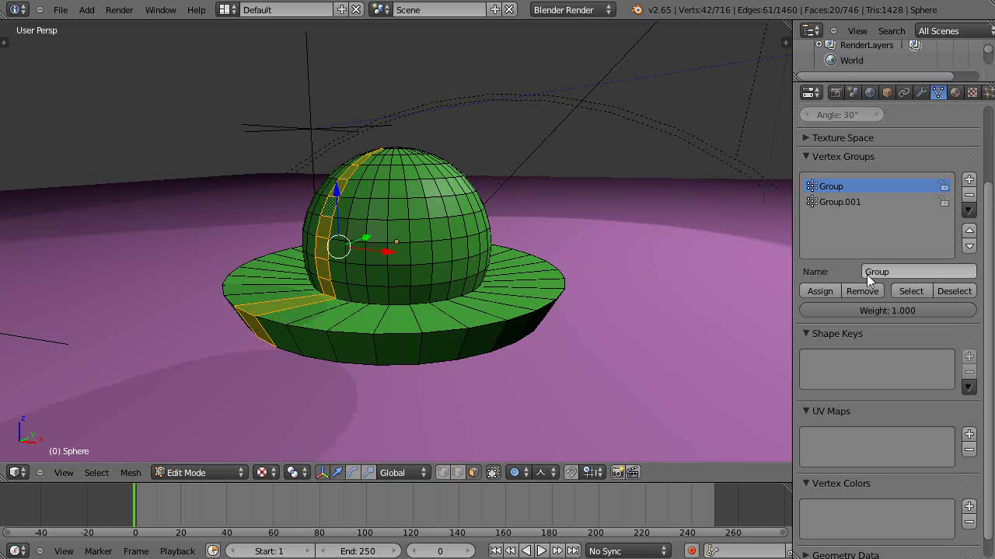
{"action": "left_click", "coordinate": [818, 290]}
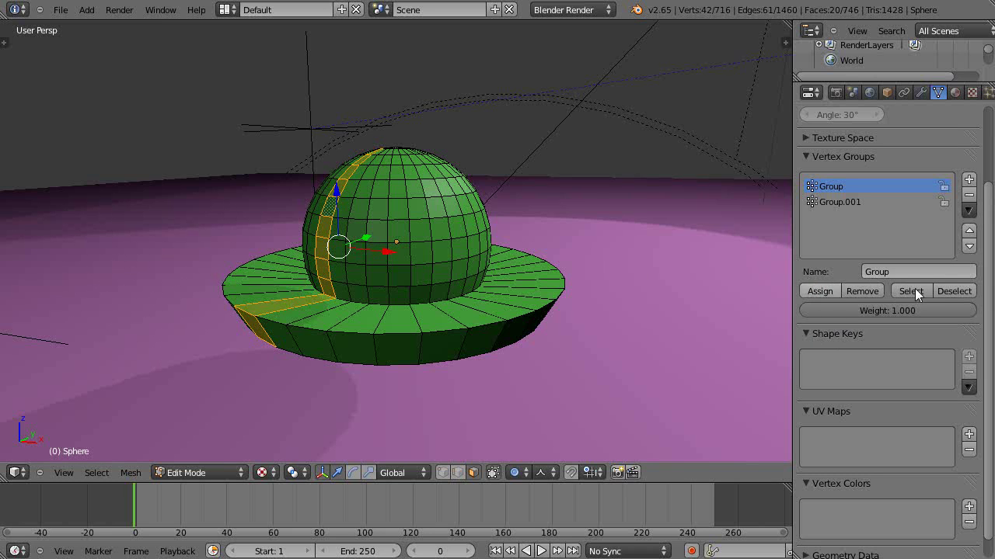
{"action": "left_click", "coordinate": [961, 291]}
Assign a horizontal face loop near the dome's top to Group.001
{"action": "left_click", "coordinate": [832, 205]}
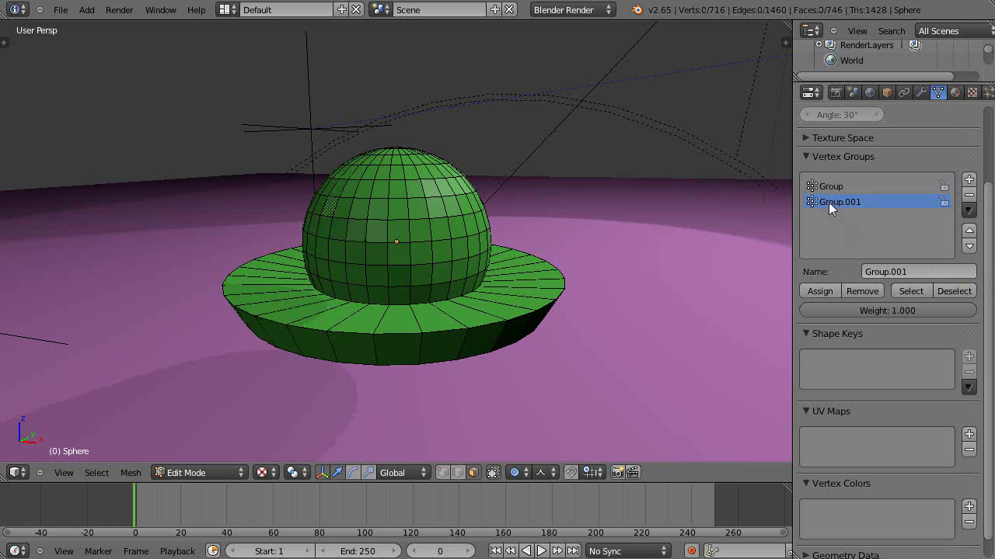
{"action": "right_click", "coordinate": [434, 216], "text": "alt"}
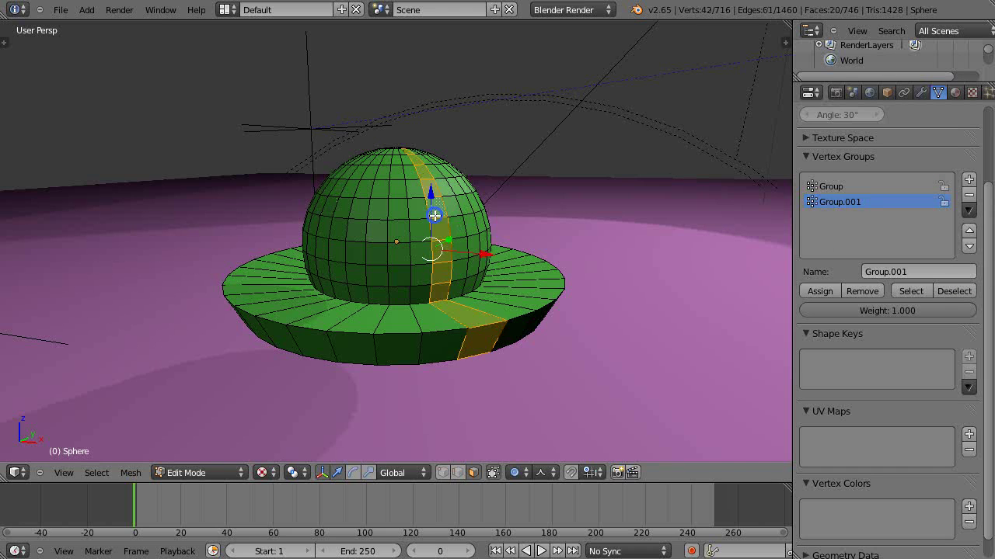
{"action": "right_click", "coordinate": [448, 209], "text": "alt"}
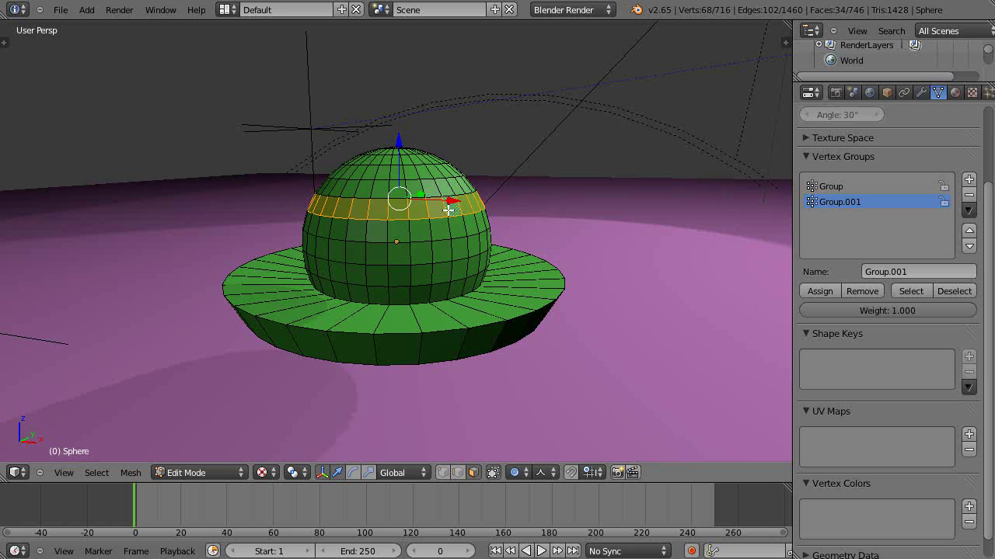
{"action": "left_click", "coordinate": [816, 292]}
{"action": "left_click", "coordinate": [955, 293]}
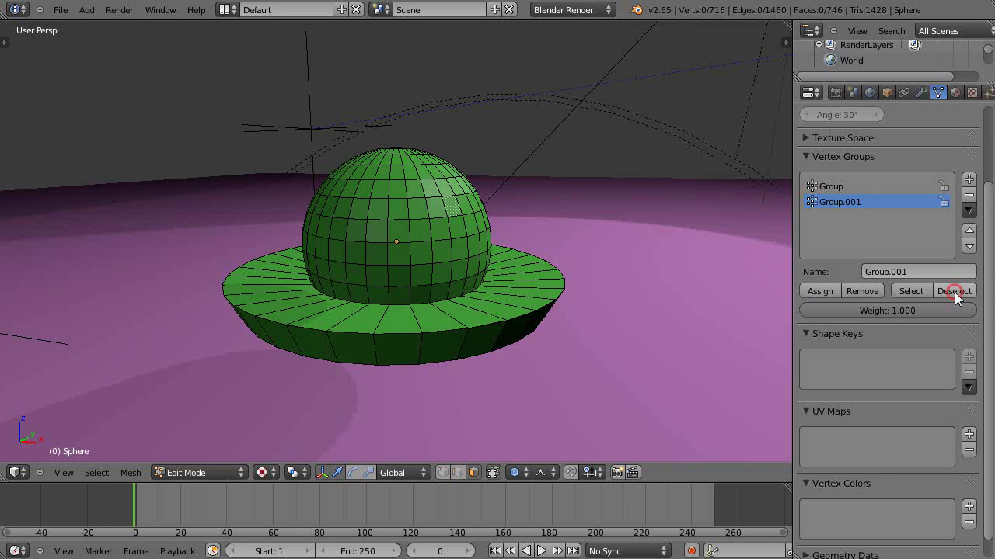
{"action": "left_click", "coordinate": [909, 292]}
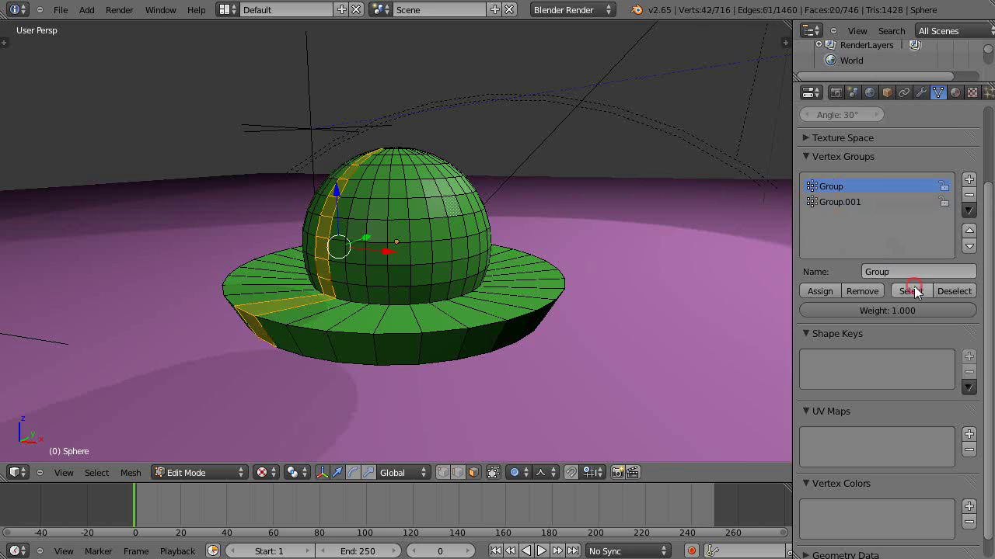
{"action": "left_click", "coordinate": [955, 293]}
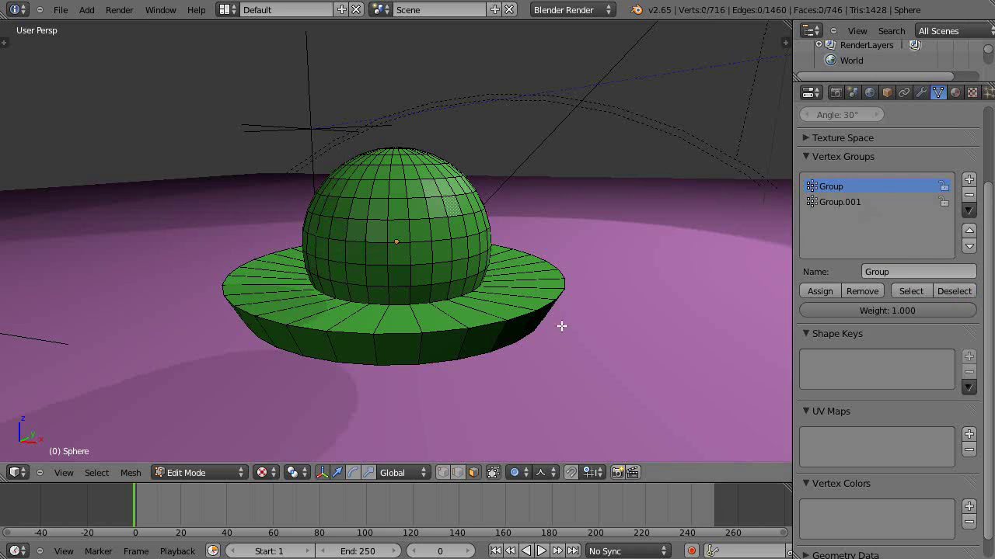
{"action": "middle_click_drag", "start_coordinate": [562, 326], "coordinate": [533, 313]}
In Object Mode add shape keys Basis, Key 1 and Key 2, making Key 1 active
{"action": "scroll", "coordinate": [536, 315], "scroll_direction": "up", "scroll_amount": 2}
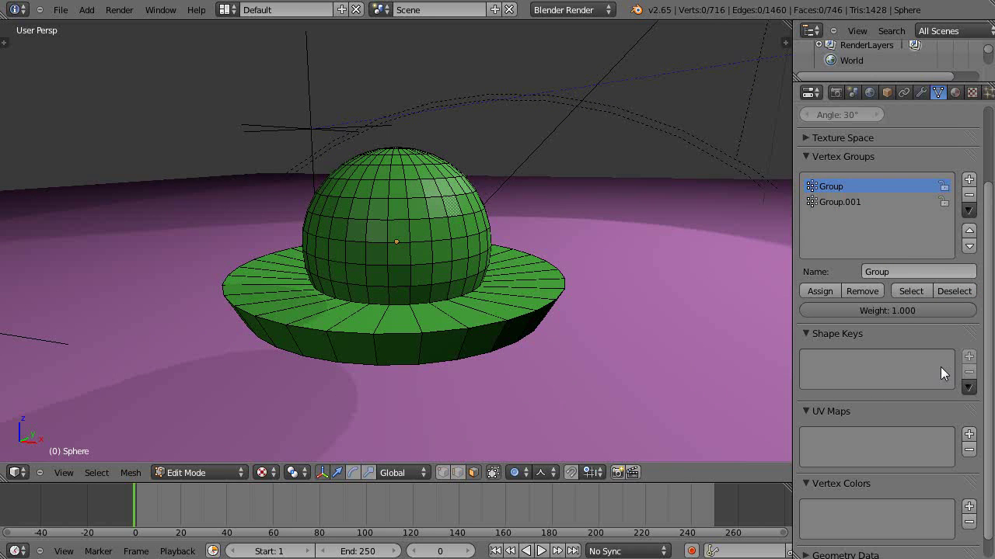
{"action": "left_click", "coordinate": [968, 356]}
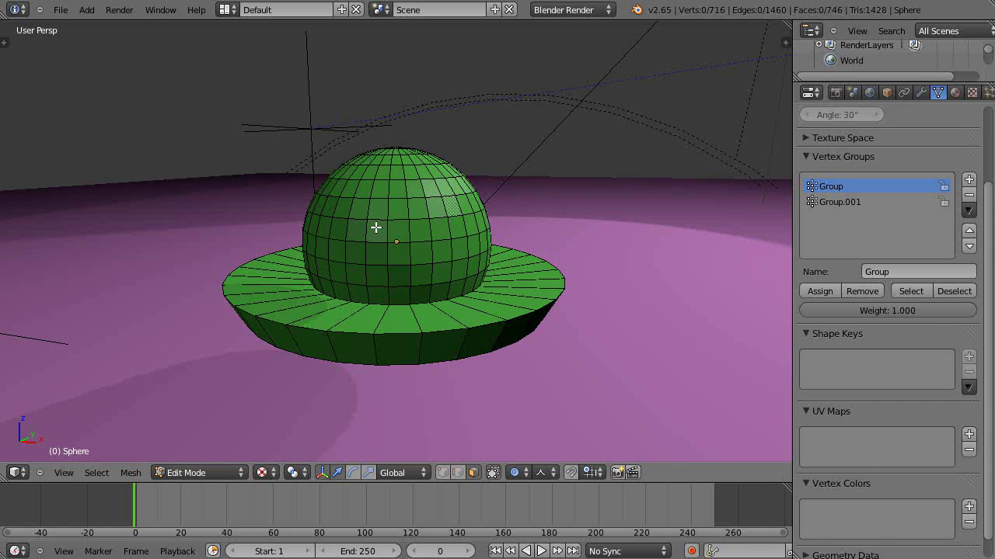
{"action": "key", "text": "Tab"}
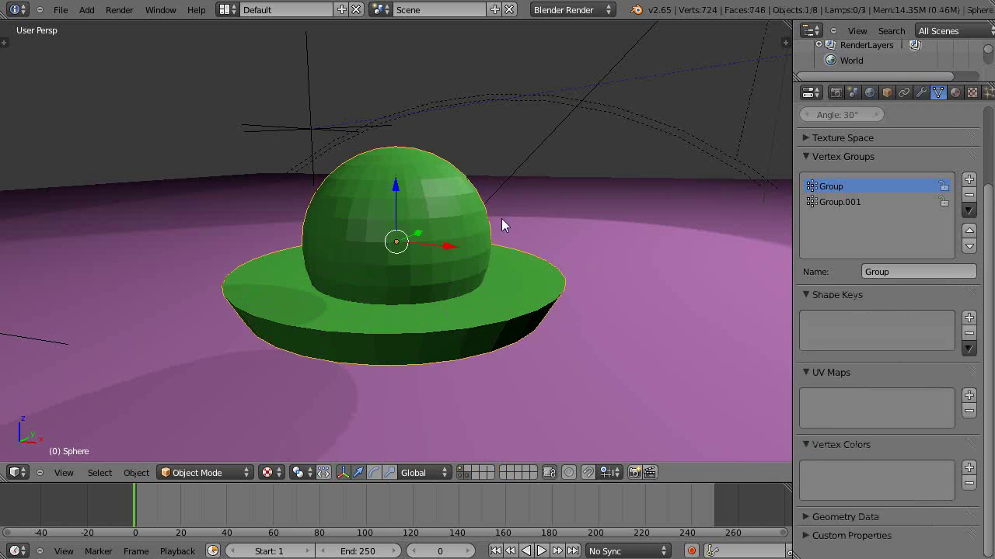
{"action": "left_click", "coordinate": [969, 318]}
{"action": "left_click", "coordinate": [969, 318]}
{"action": "left_click", "coordinate": [969, 317]}
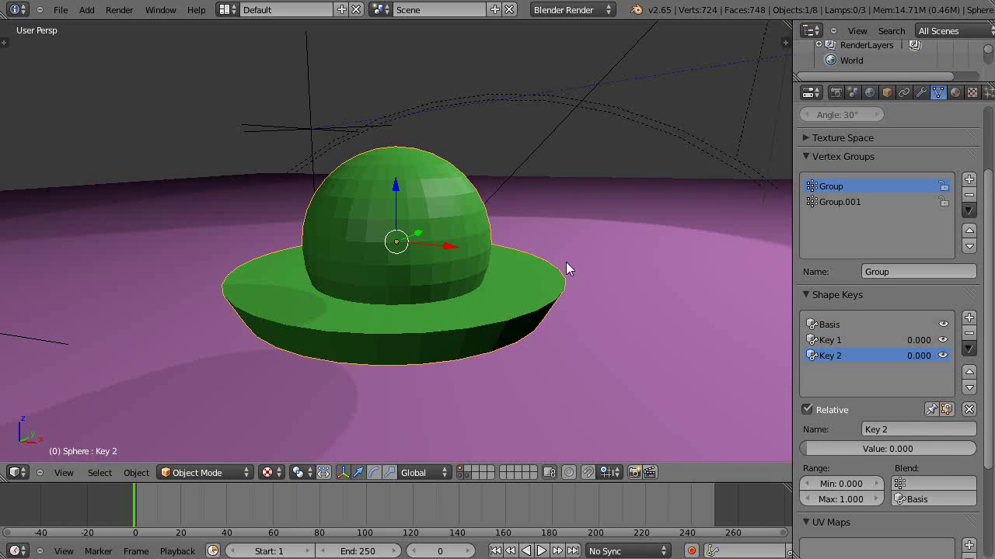
{"action": "left_click", "coordinate": [830, 342]}
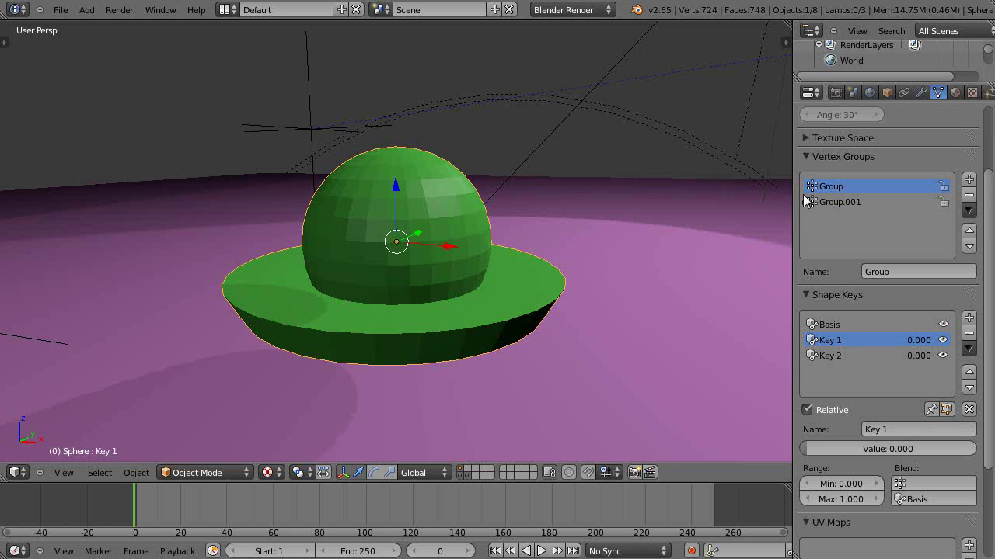
With Key 1 active, scale the Group vertices to stretch the dome and brim
{"action": "key", "text": "Tab"}
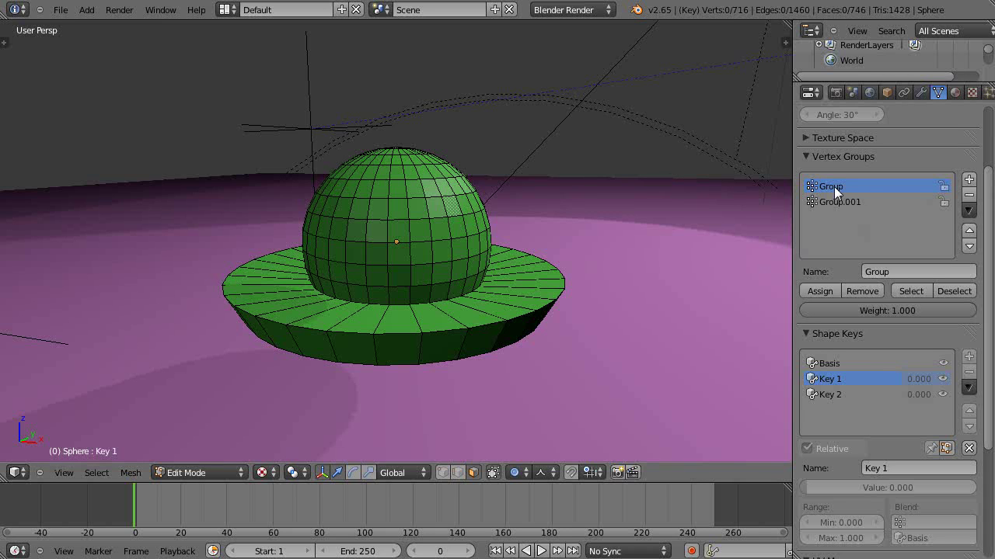
{"action": "left_click", "coordinate": [908, 293]}
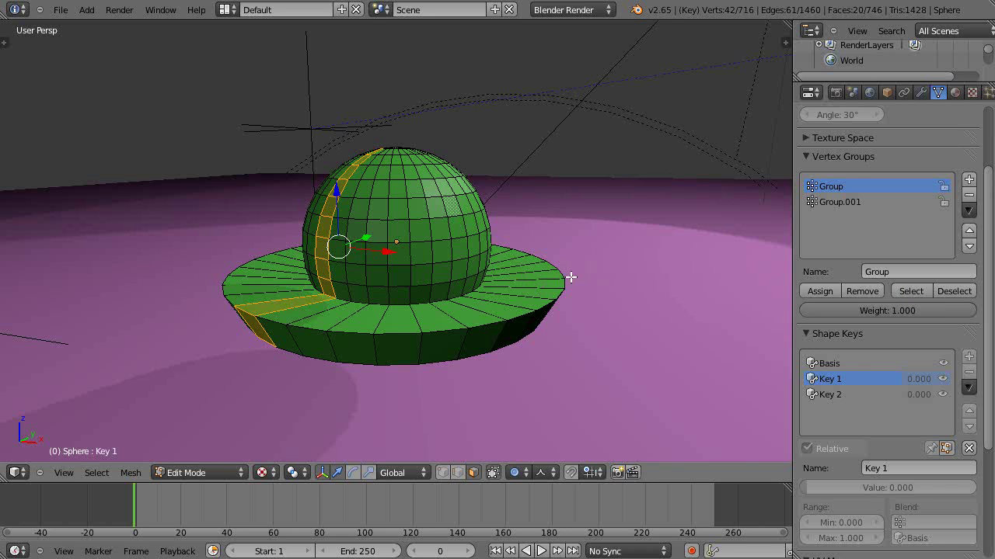
{"action": "key", "text": "s"}
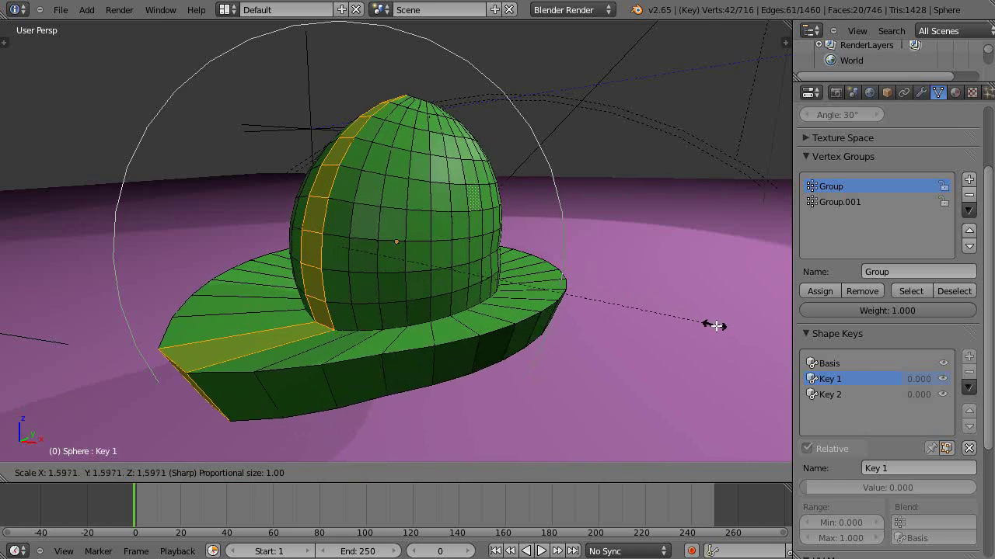
{"action": "left_click", "coordinate": [707, 319]}
{"action": "mouse_move", "coordinate": [497, 361]}
{"action": "middle_mouse_down"}
{"action": "mouse_move", "coordinate": [428, 335]}
{"action": "mouse_move", "coordinate": [505, 366]}
{"action": "mouse_move", "coordinate": [497, 360]}
{"action": "middle_mouse_up"}
{"action": "scroll", "coordinate": [649, 331], "scroll_direction": "down", "scroll_amount": 2}
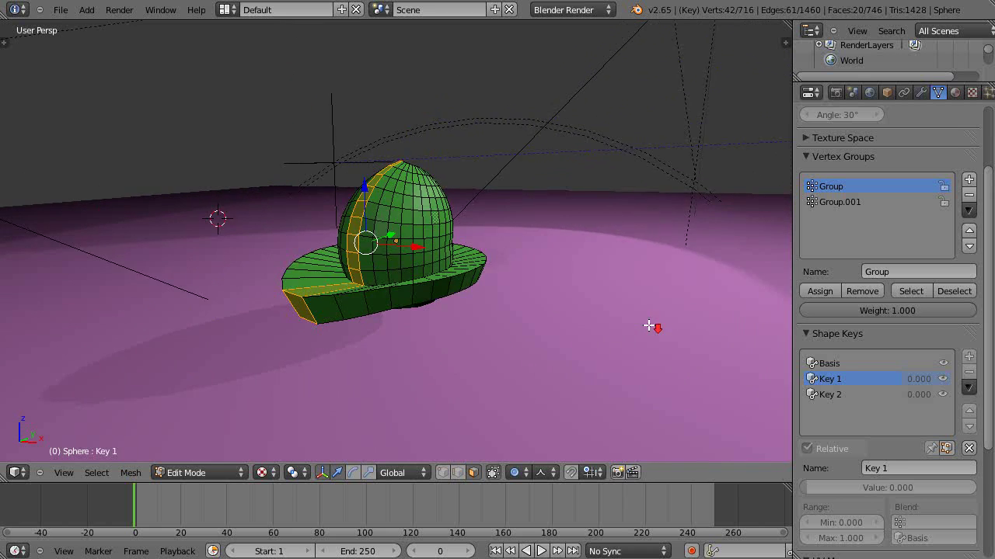
{"action": "scroll", "coordinate": [653, 327], "scroll_direction": "up", "scroll_amount": 1}
Compare Key 1's deformed hat against the Basis shape
{"action": "left_click", "coordinate": [837, 364]}
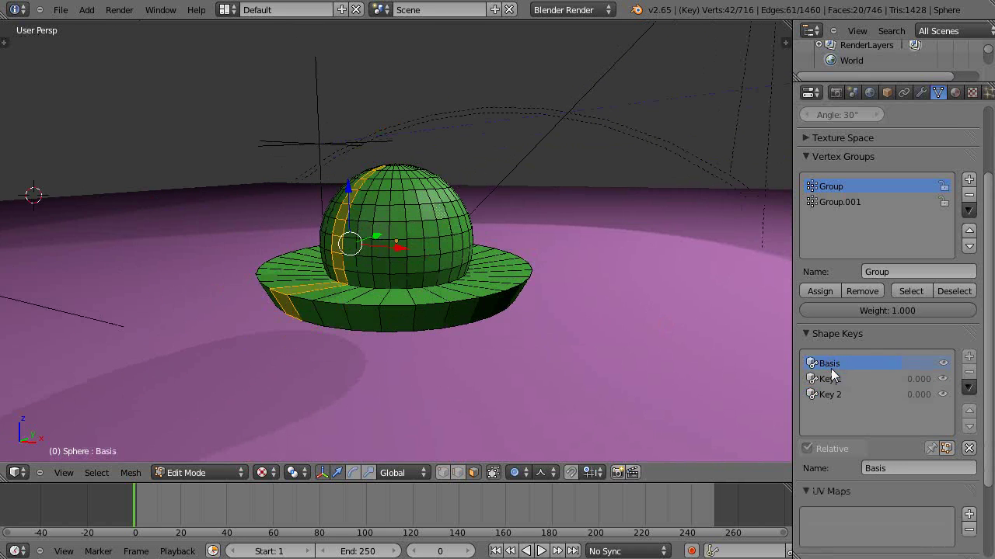
{"action": "left_click", "coordinate": [828, 378]}
{"action": "left_click", "coordinate": [826, 369]}
{"action": "left_click", "coordinate": [825, 379]}
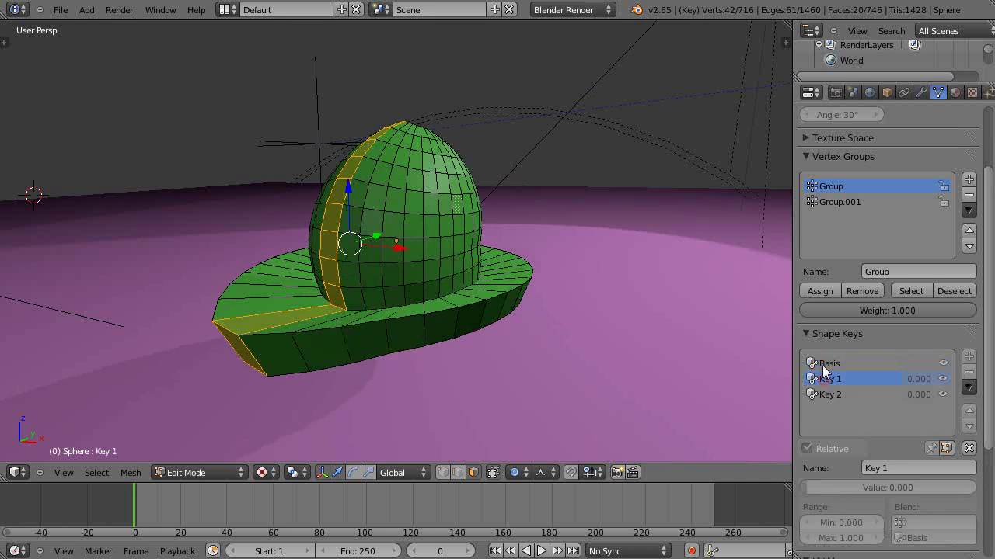
{"action": "left_click", "coordinate": [823, 364]}
On Key 2, scale Group.001's dome ring outward about 1.845 to widen the dome
{"action": "left_click", "coordinate": [821, 395]}
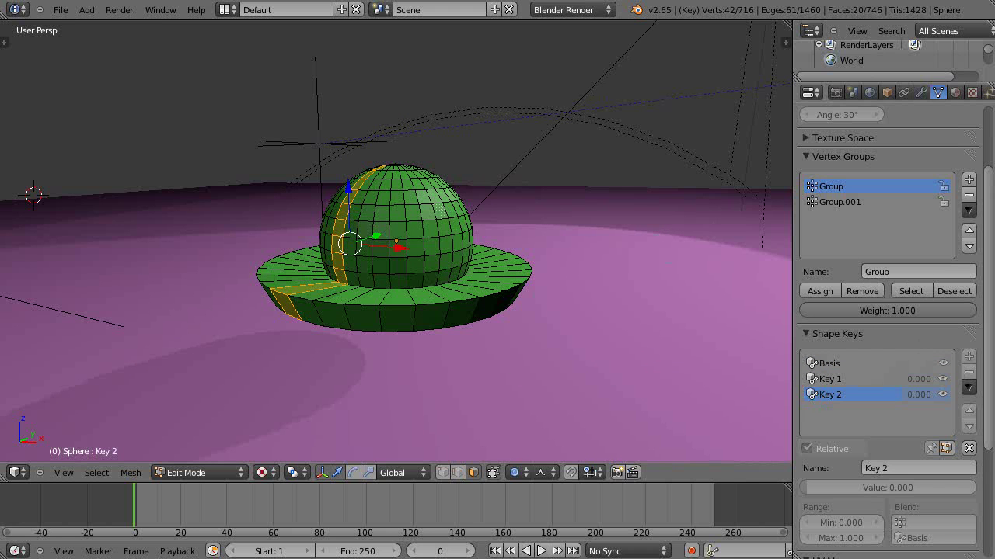
{"action": "left_click", "coordinate": [950, 293]}
{"action": "left_click", "coordinate": [836, 204]}
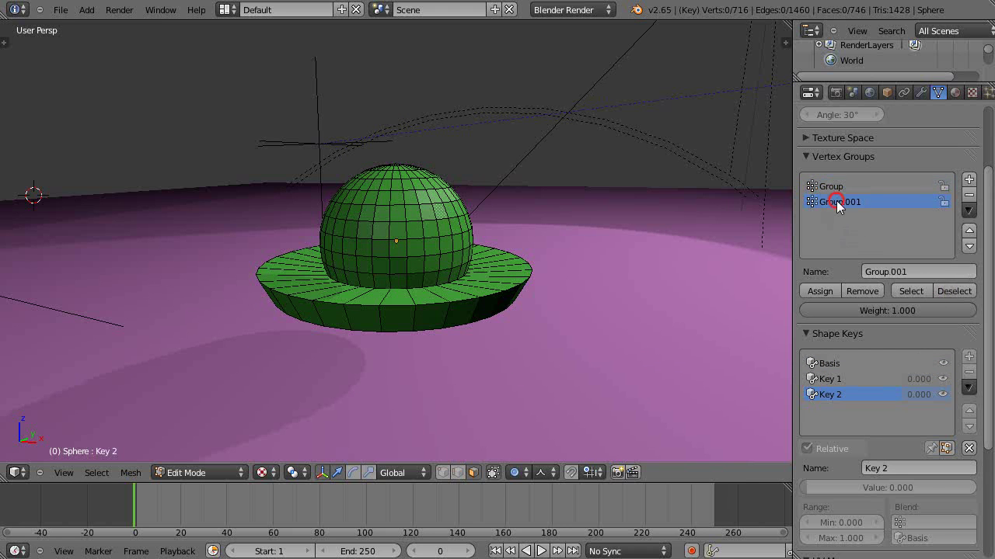
{"action": "left_click", "coordinate": [911, 292]}
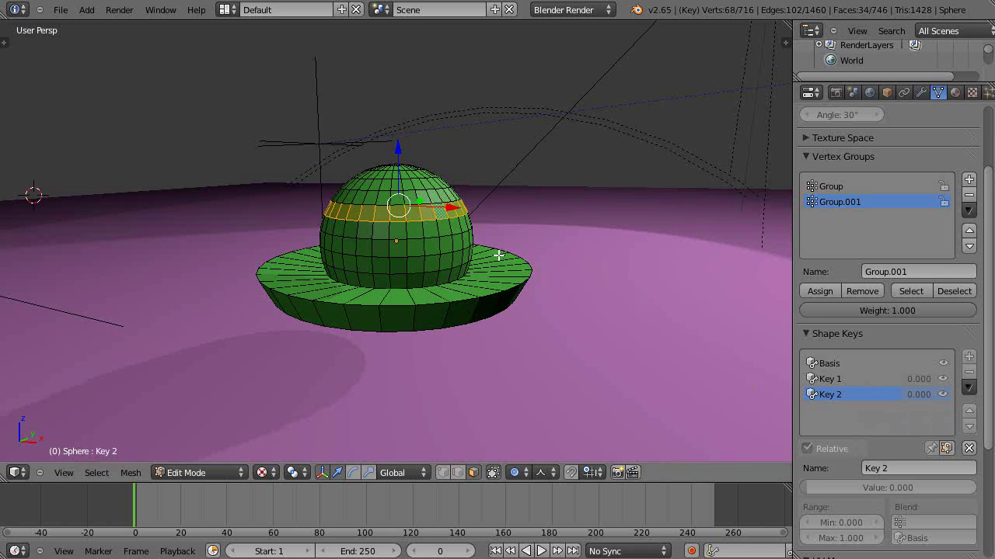
{"action": "key", "text": "s"}
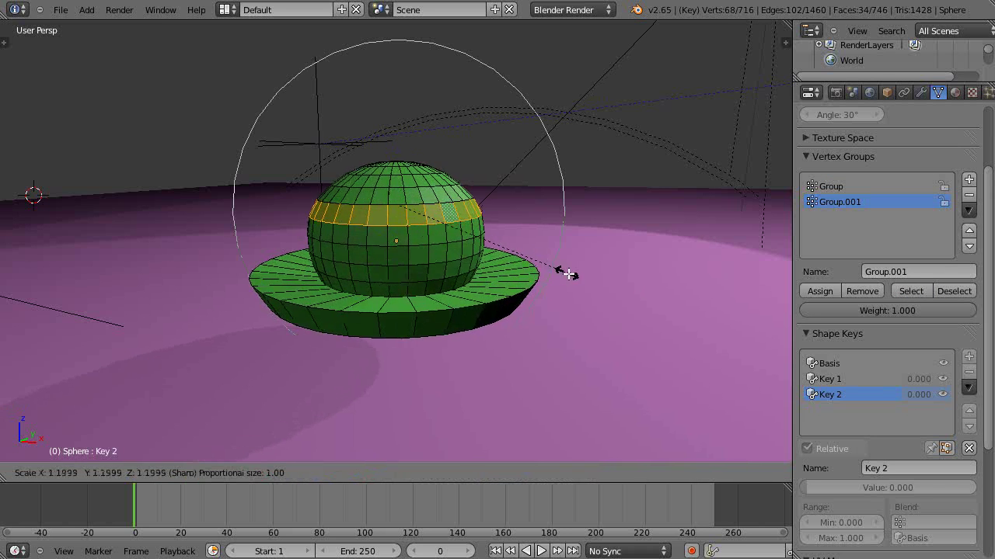
{"action": "right_click", "coordinate": [658, 306]}
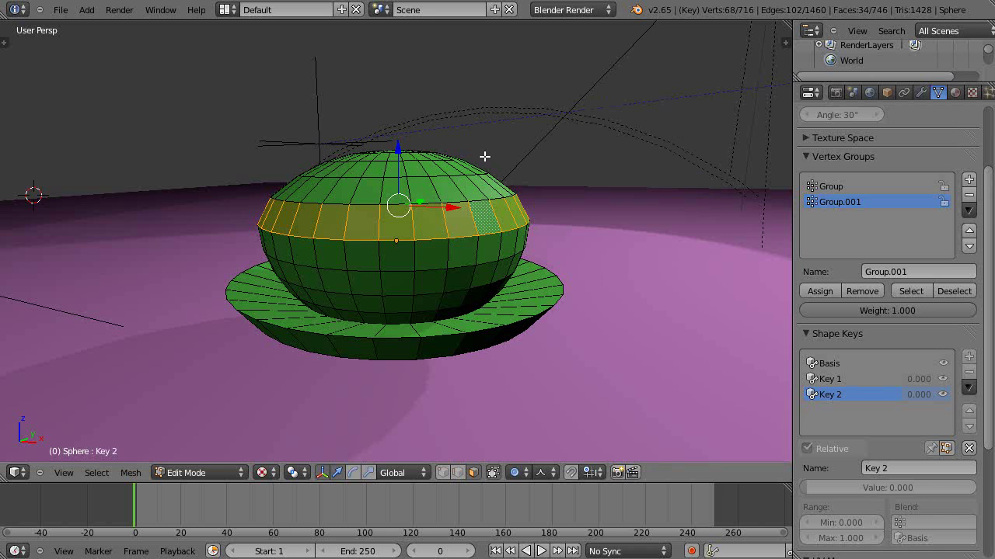
{"action": "scroll", "coordinate": [568, 333], "scroll_direction": "down", "scroll_amount": 3}
{"action": "scroll", "coordinate": [568, 334], "scroll_direction": "up", "scroll_amount": 3}
{"action": "middle_click_drag", "start_coordinate": [549, 342], "coordinate": [525, 359]}
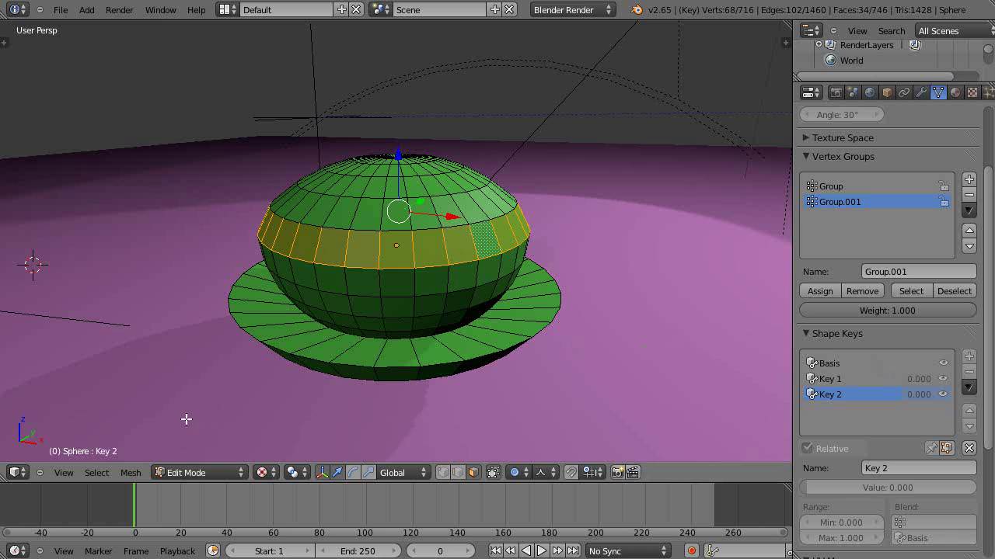
Split the 3D view and make the lower area a DopeSheet in Shape Key Editor mode
{"action": "key", "text": "Tab"}
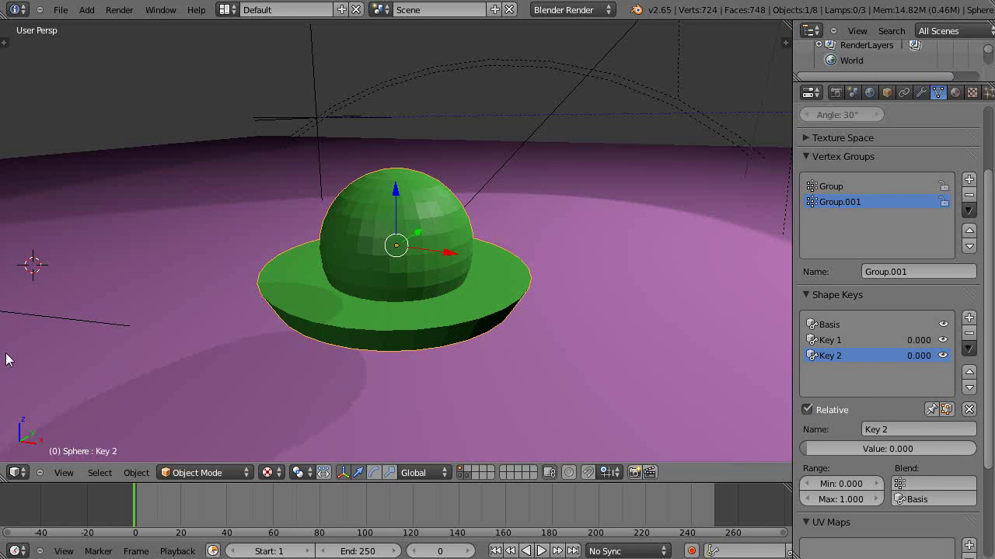
{"action": "left_click_drag", "start_coordinate": [7, 478], "coordinate": [23, 360]}
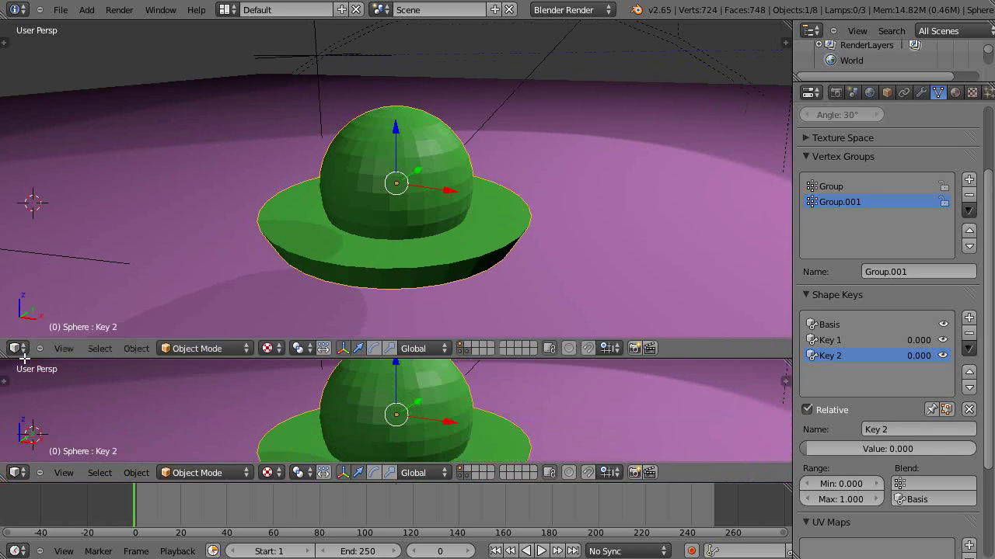
{"action": "left_click", "coordinate": [16, 473]}
{"action": "left_click", "coordinate": [31, 407]}
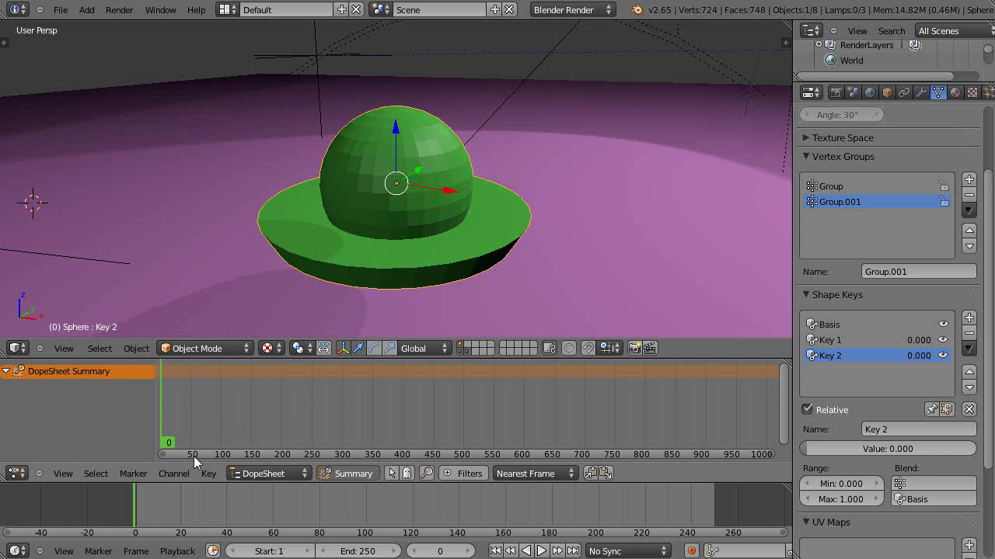
{"action": "left_click", "coordinate": [252, 473]}
{"action": "left_click", "coordinate": [266, 425]}
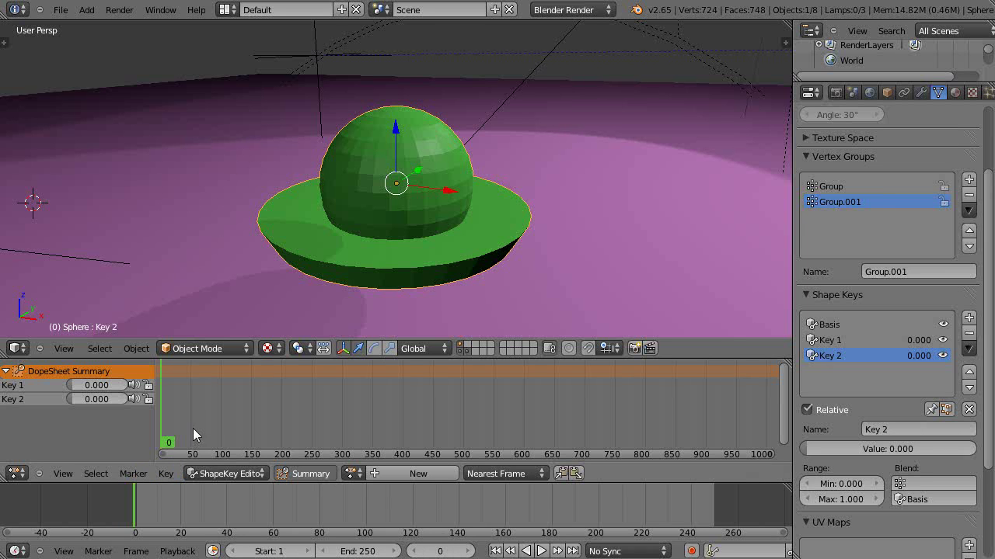
Set the current frame to 100
{"action": "left_click", "coordinate": [221, 430]}
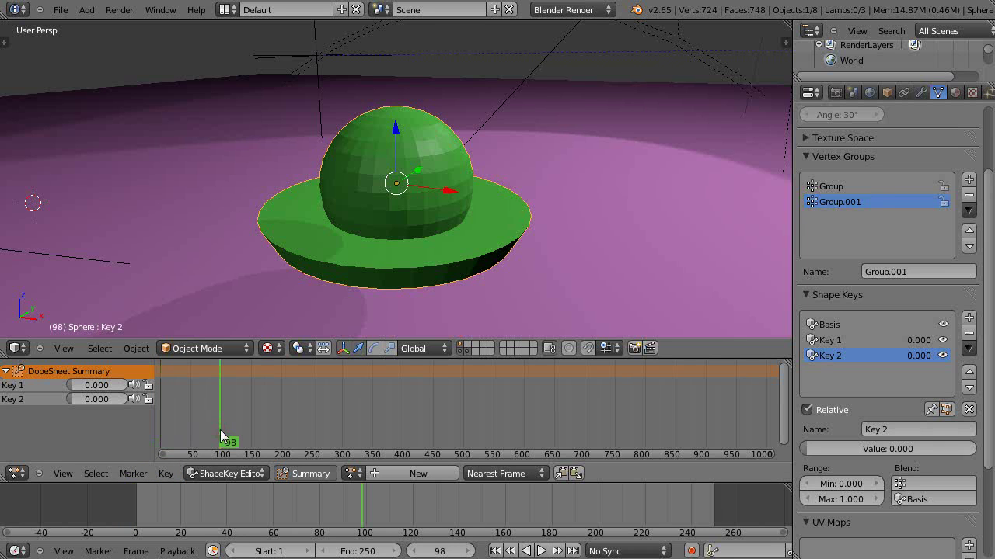
{"action": "key", "text": "Up"}
{"action": "key", "text": "Right"}
{"action": "key", "text": "Right"}
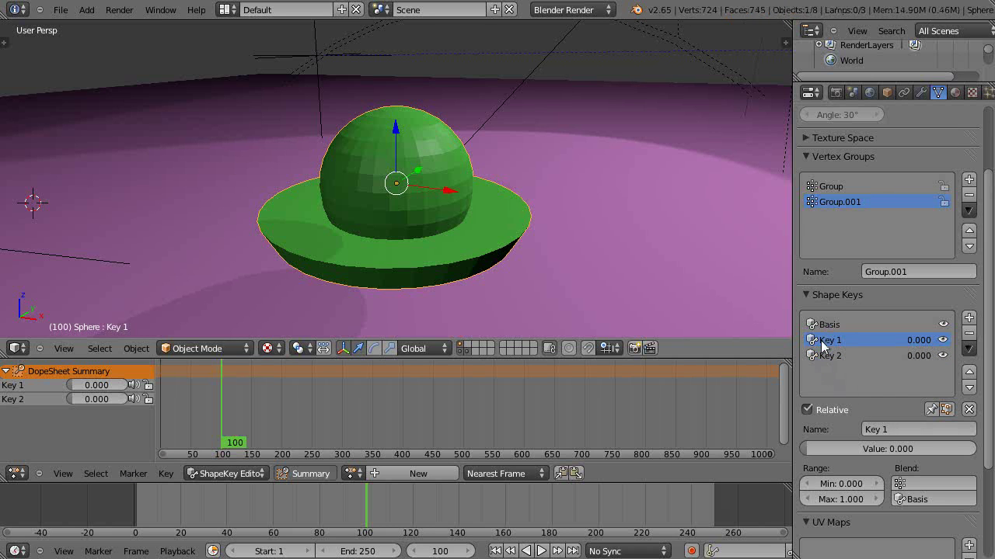
Key Key 1 at 0.799 on frame 100, then set Key 2 to about 0.598 and lower Key 1 at frame 200
{"action": "left_click_drag", "start_coordinate": [837, 449], "coordinate": [977, 439]}
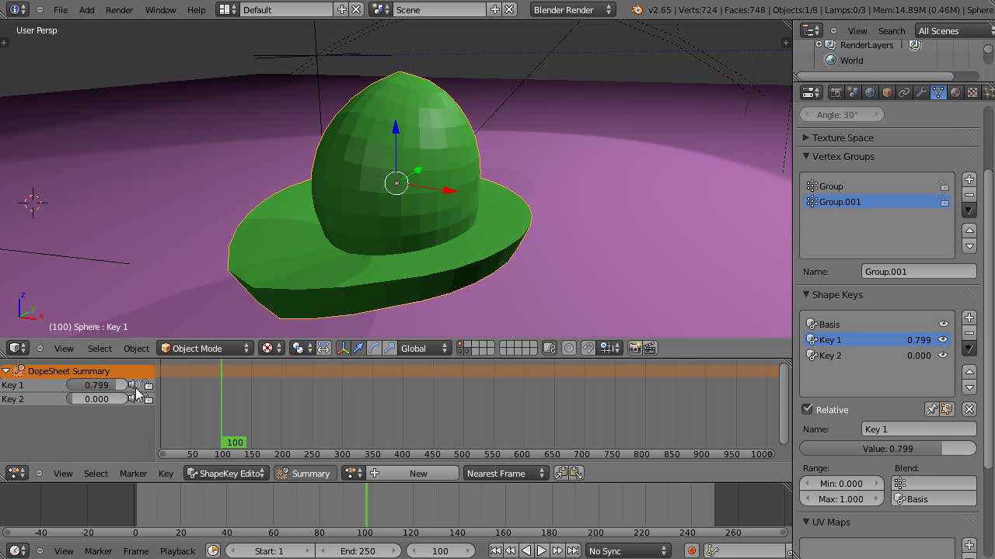
{"action": "key", "text": "i"}
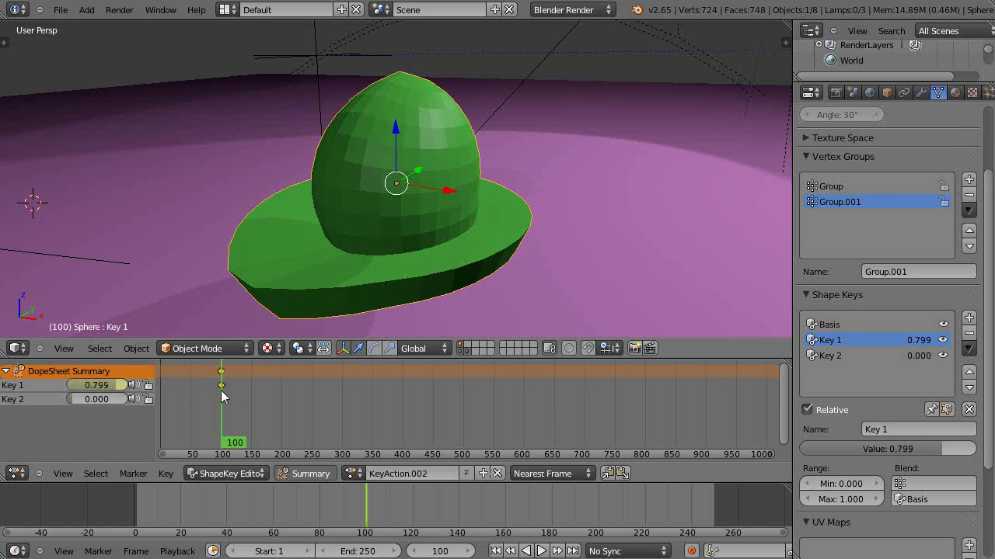
{"action": "left_click", "coordinate": [281, 439]}
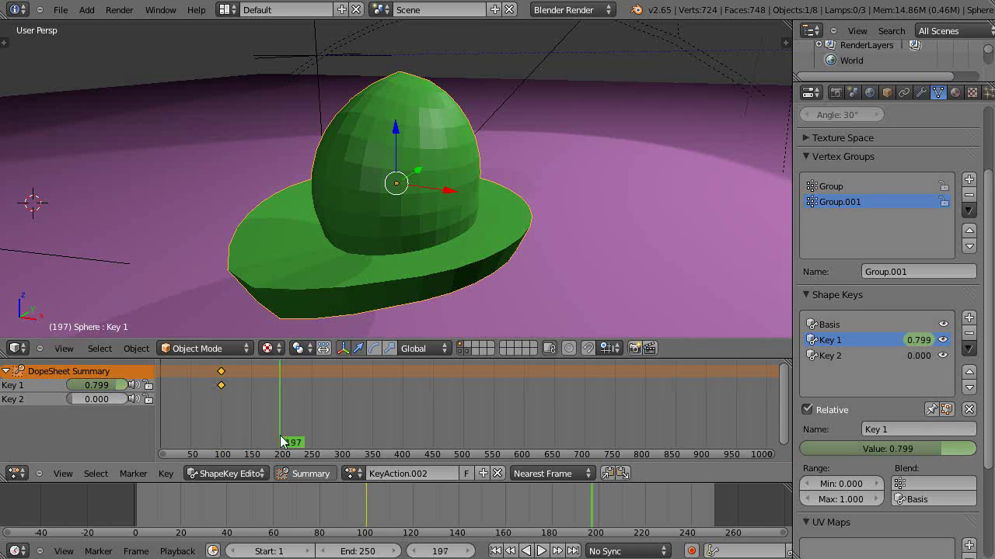
{"action": "left_click", "coordinate": [283, 440]}
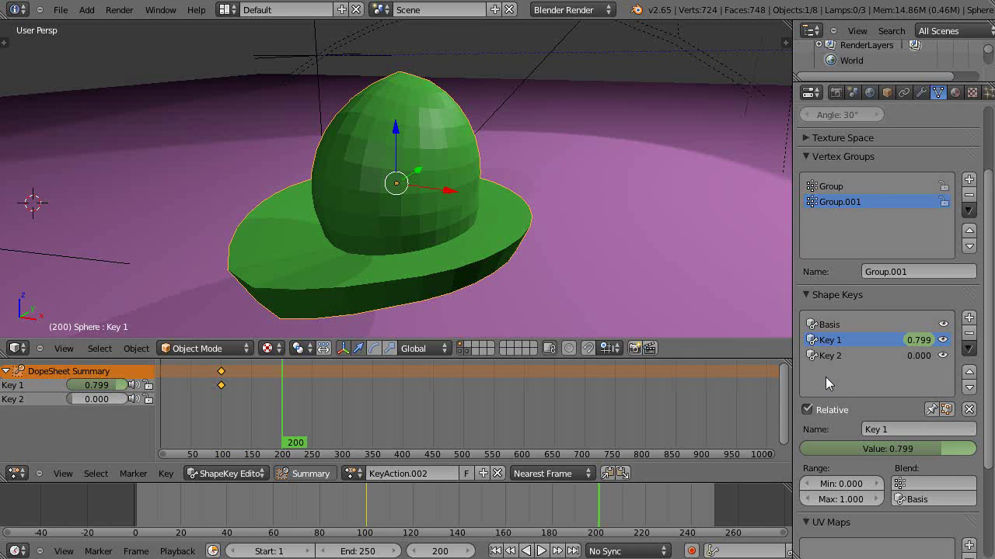
{"action": "left_click", "coordinate": [825, 355]}
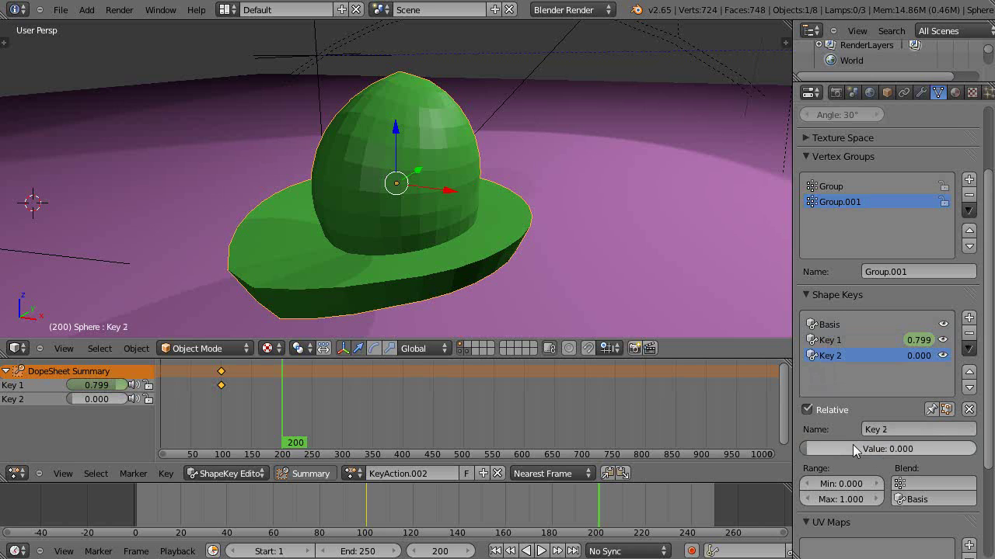
{"action": "left_click_drag", "start_coordinate": [852, 446], "coordinate": [958, 450]}
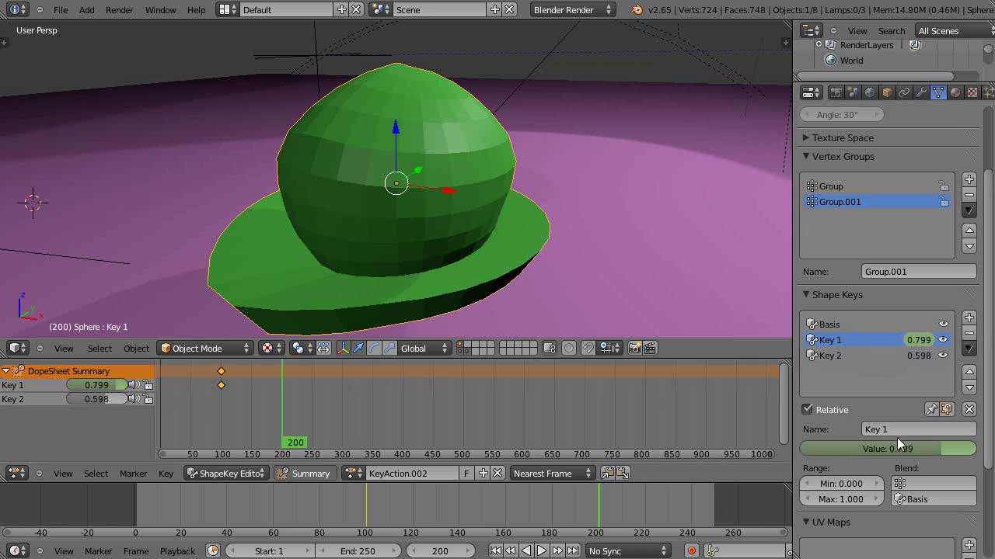
{"action": "left_click_drag", "start_coordinate": [906, 453], "coordinate": [836, 458]}
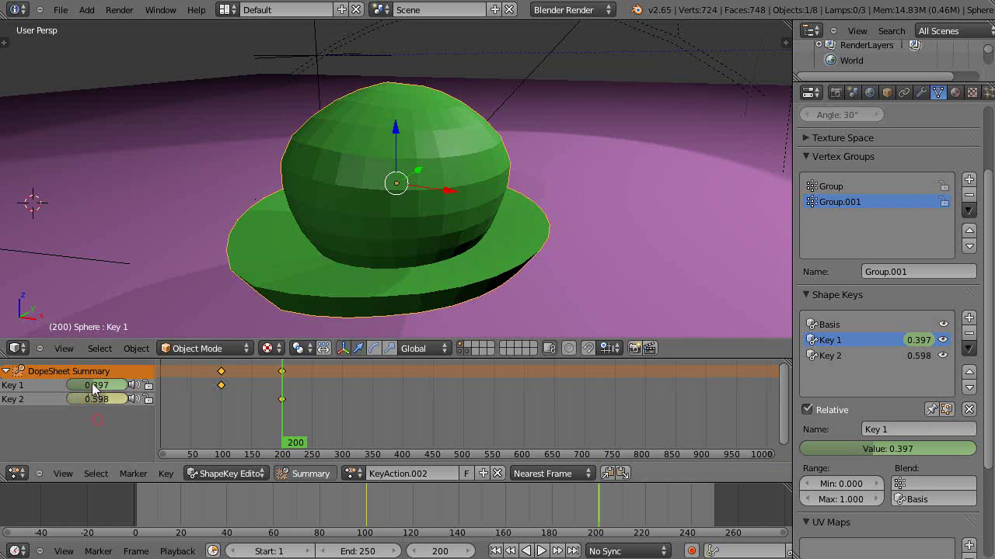
Key both shape keys at zero on frame 0 and play the animation
{"action": "left_click", "coordinate": [161, 425]}
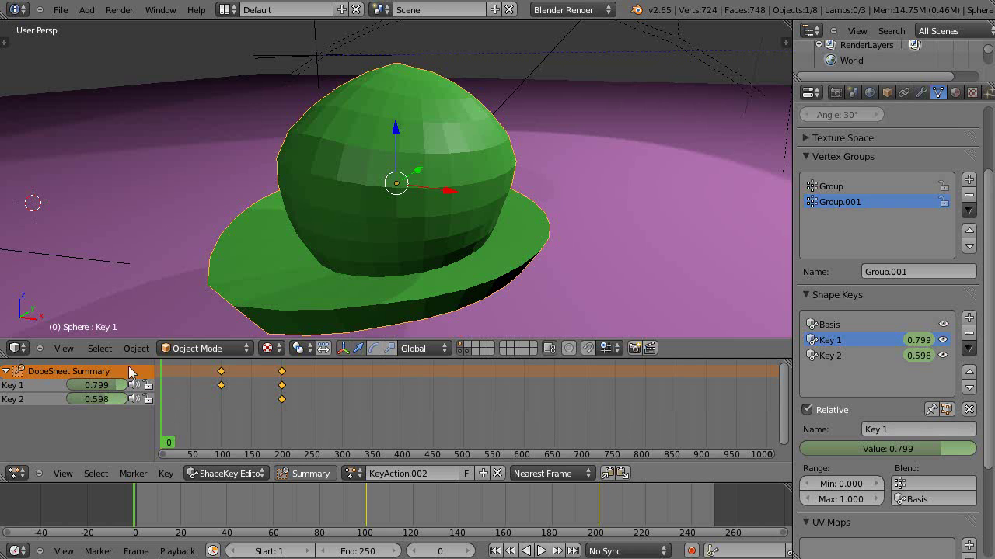
{"action": "left_click_drag", "start_coordinate": [113, 384], "coordinate": [14, 388]}
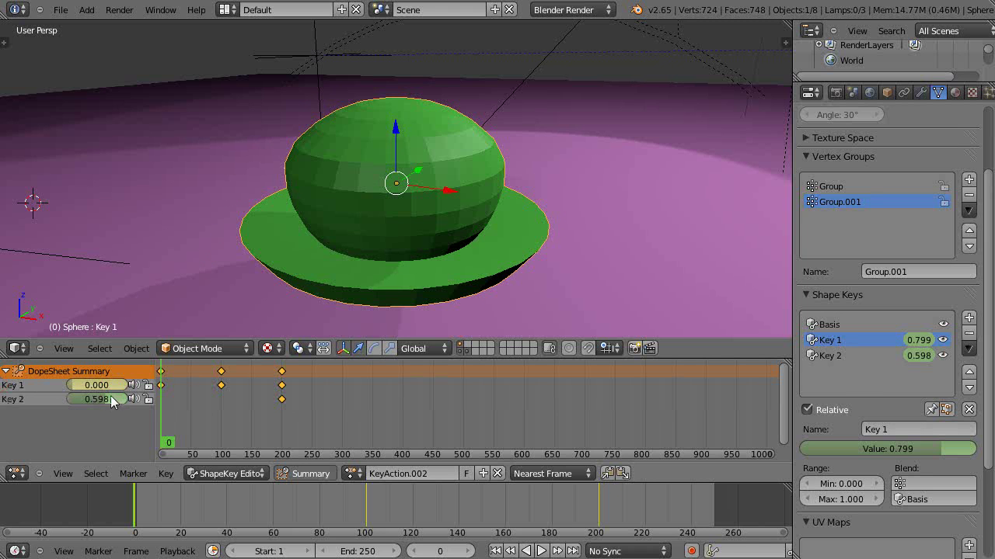
{"action": "left_click_drag", "start_coordinate": [111, 395], "coordinate": [20, 399]}
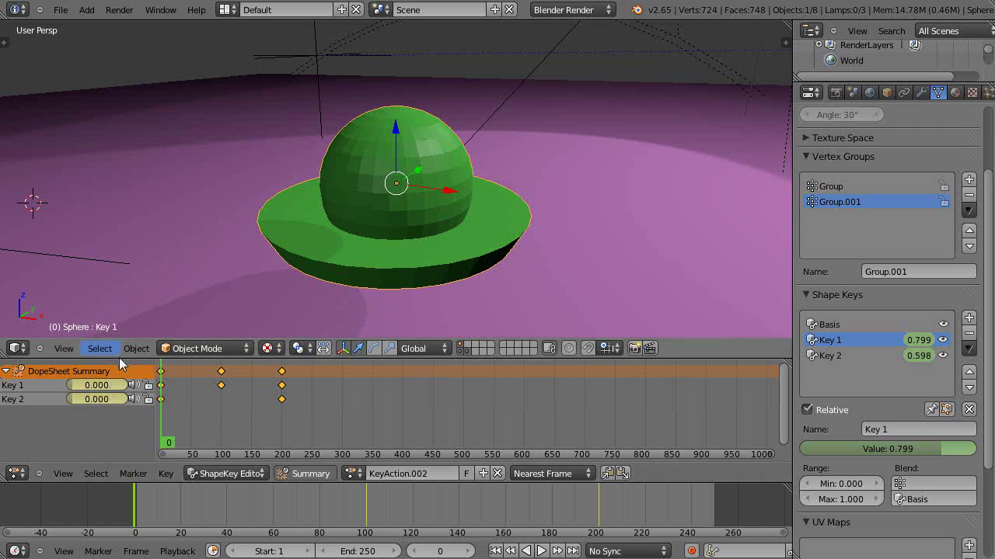
{"action": "key", "text": "alt+a"}
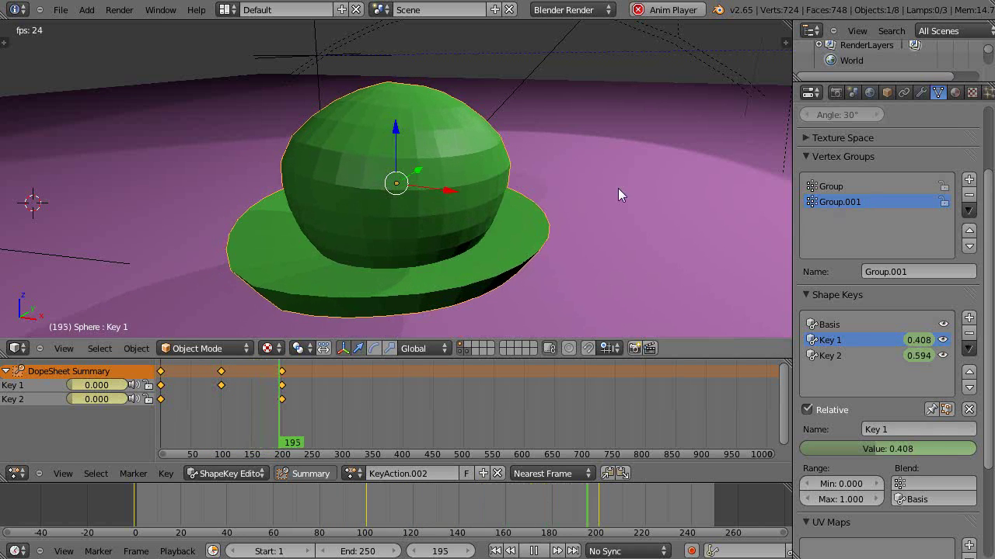
Stop playback at frame 0 and enlarge the 3D view over the dope sheet
{"action": "key", "text": "Escape"}
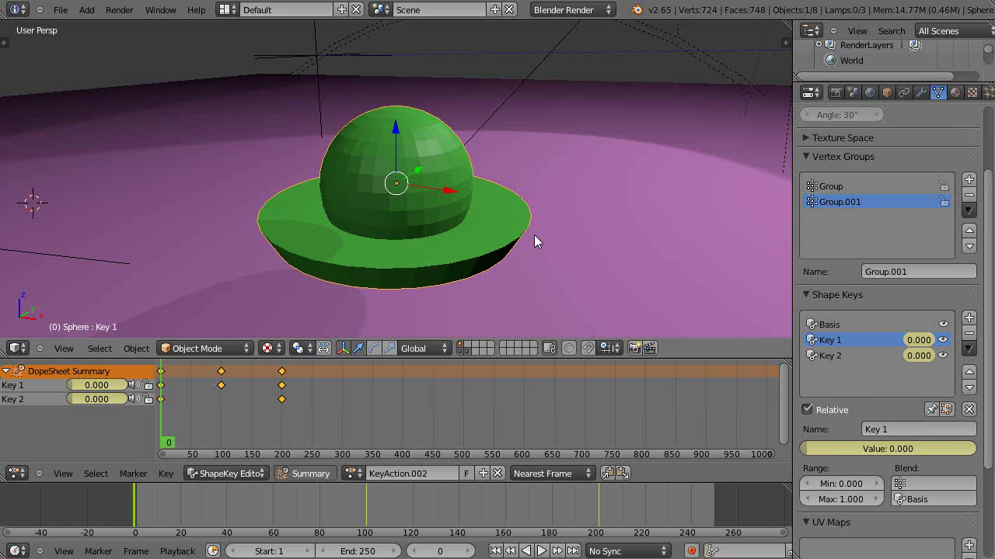
{"action": "left_click_drag", "start_coordinate": [471, 359], "coordinate": [471, 401]}
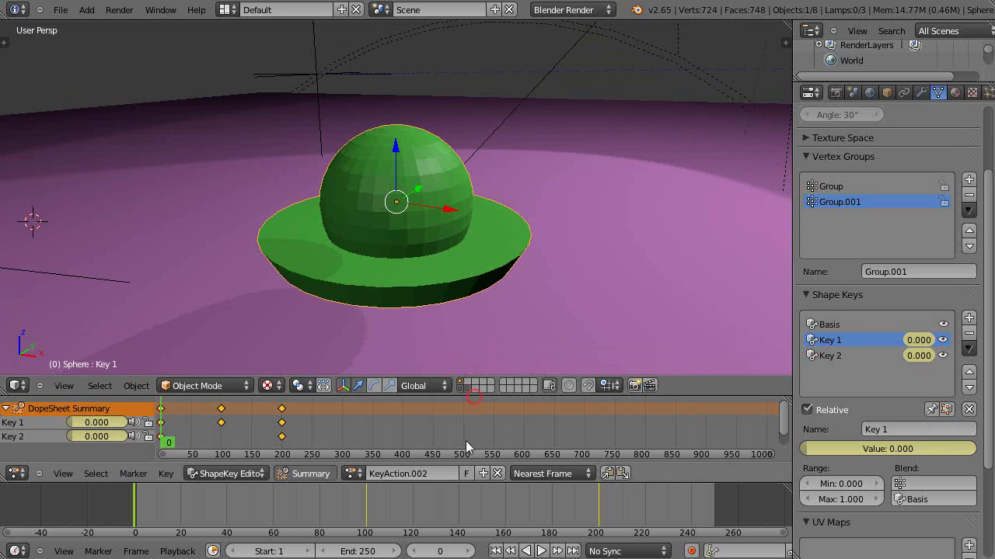
{"action": "left_click_drag", "start_coordinate": [464, 485], "coordinate": [465, 498]}
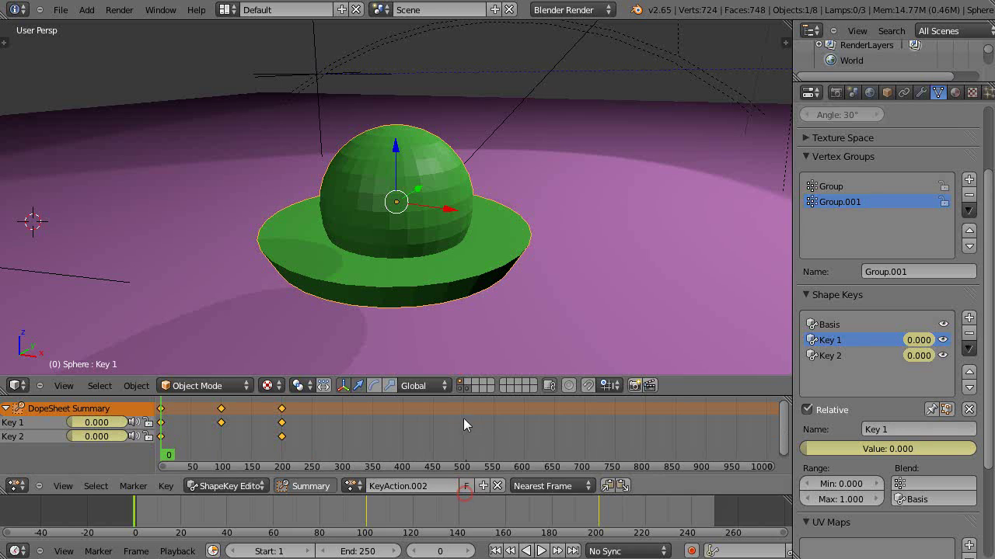
{"action": "left_click_drag", "start_coordinate": [455, 395], "coordinate": [454, 429]}
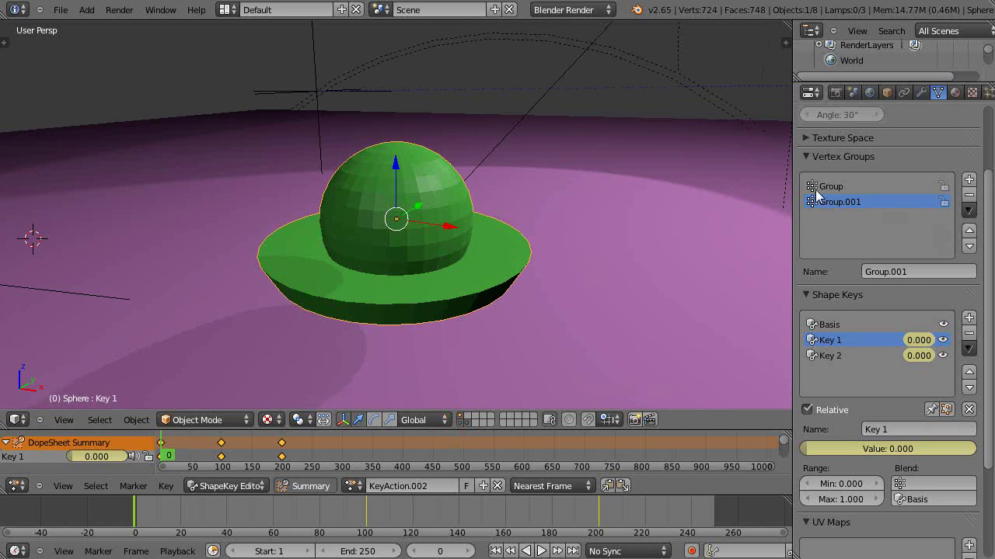
{"action": "scroll", "coordinate": [539, 239], "scroll_direction": "up", "scroll_amount": 3}
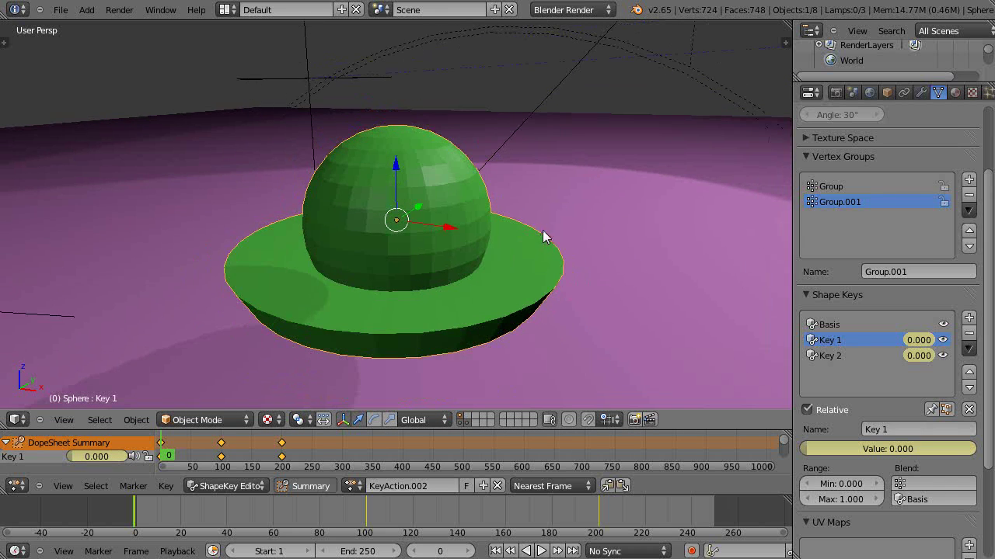
{"action": "middle_click_drag", "start_coordinate": [544, 237], "coordinate": [501, 235]}
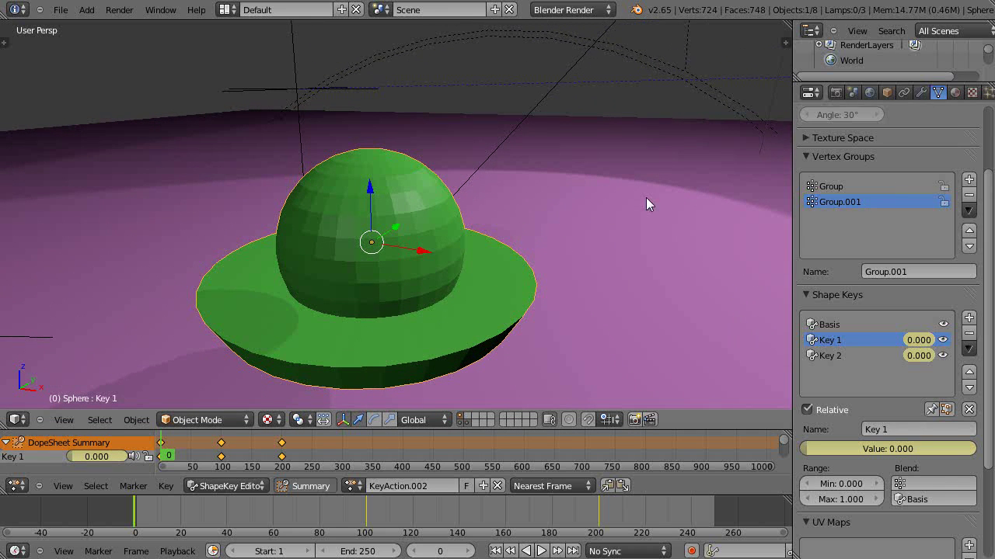
Add a particle system with 1571 particles, lifetime 303.199 and normal velocity 9.533
{"action": "left_click", "coordinate": [989, 93]}
{"action": "left_click", "coordinate": [967, 145]}
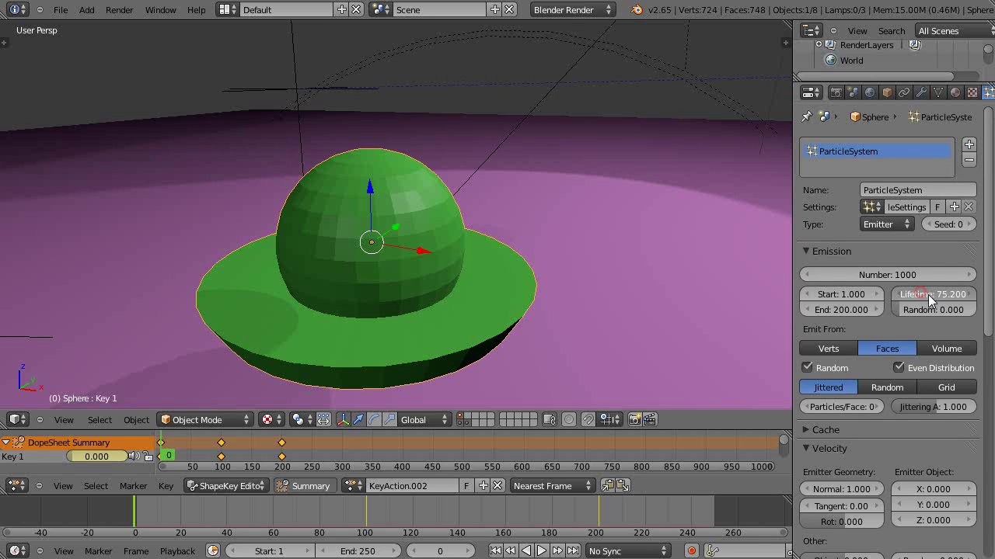
{"action": "left_click_drag", "start_coordinate": [940, 300], "coordinate": [940, 277]}
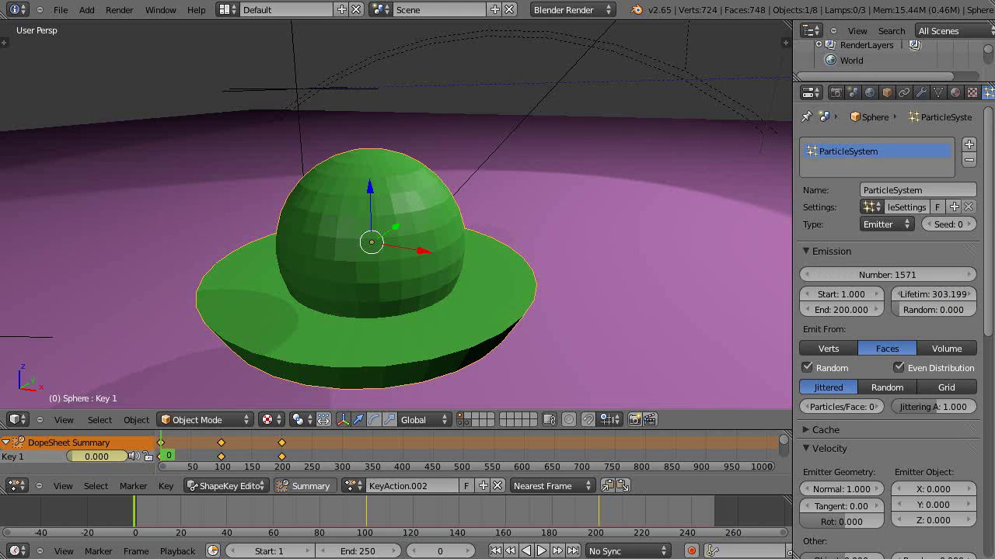
{"action": "left_click_drag", "start_coordinate": [989, 204], "coordinate": [979, 299]}
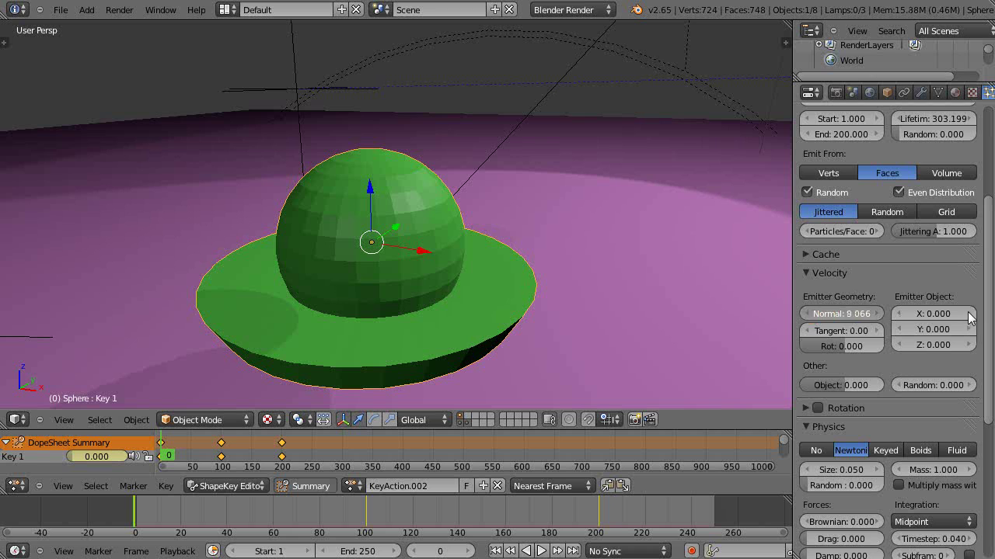
{"action": "left_click_drag", "start_coordinate": [969, 317], "coordinate": [967, 313]}
Add a cube and scale it down to about 0.2856 beside the hat
{"action": "key", "text": "shift+a"}
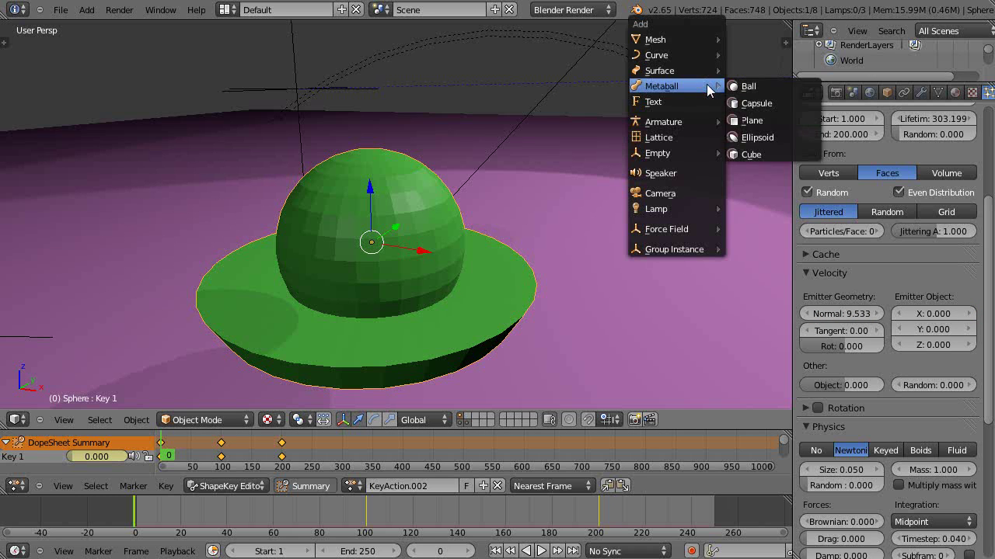
{"action": "mouse_move", "coordinate": [699, 39]}
{"action": "left_click", "coordinate": [751, 55]}
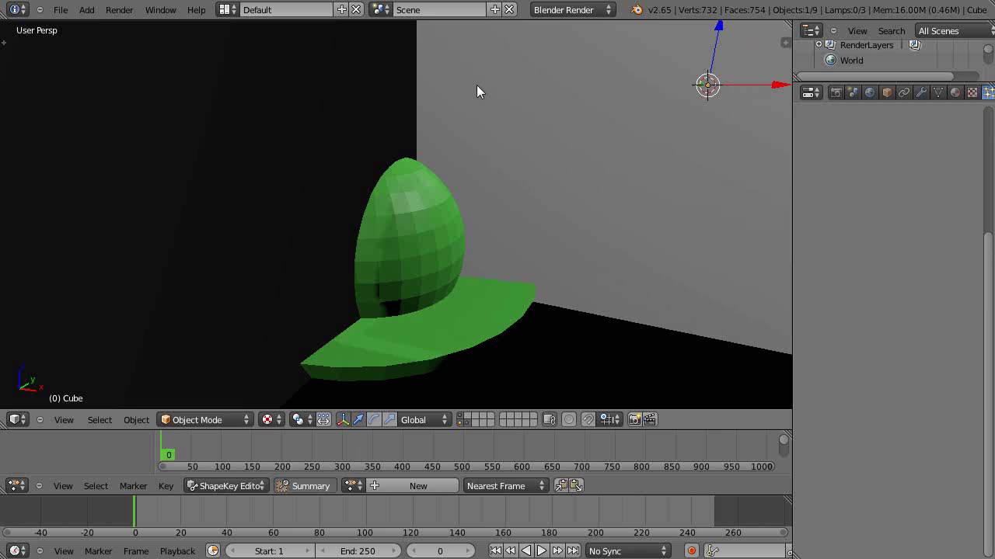
{"action": "key", "text": "s"}
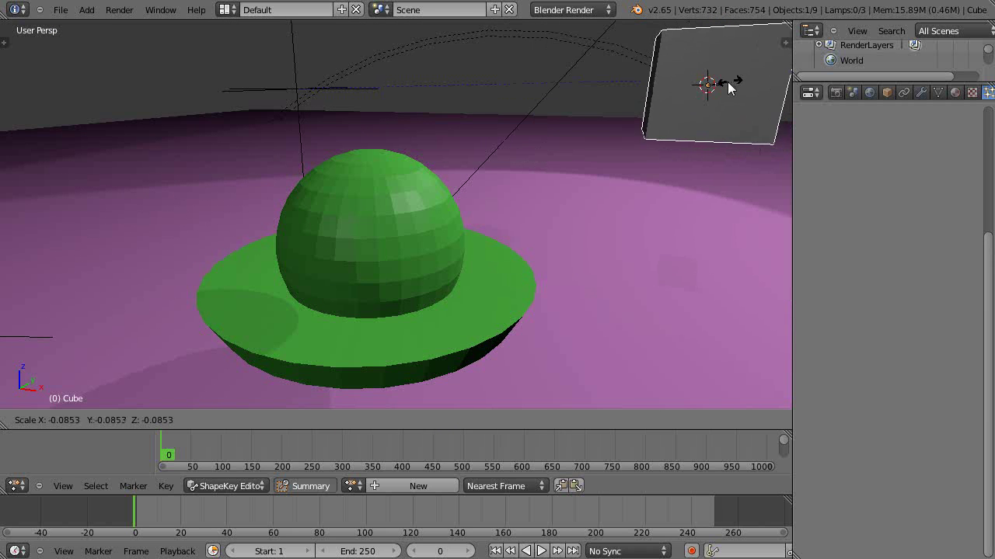
{"action": "left_click", "coordinate": [724, 84]}
{"action": "key", "text": "s"}
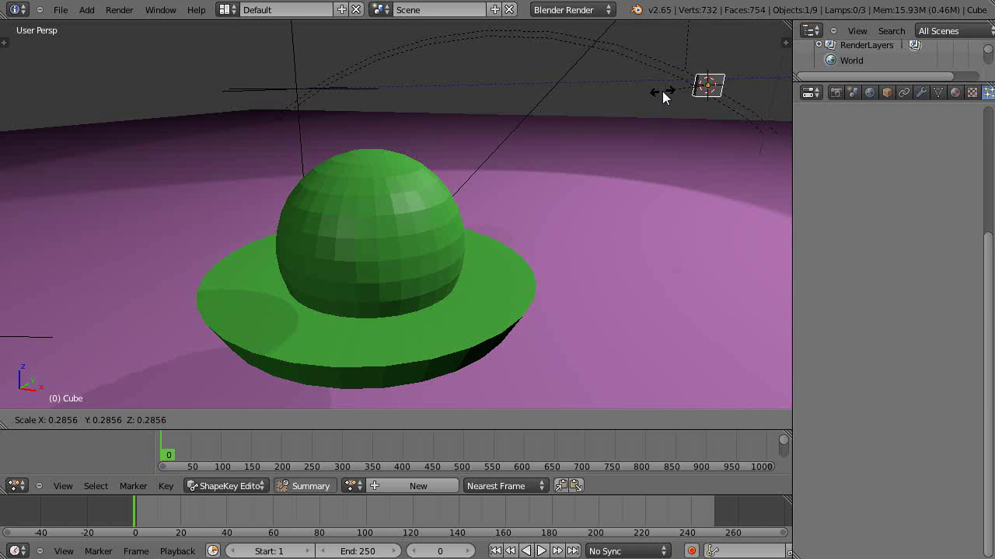
{"action": "left_click", "coordinate": [664, 90]}
Assign the existing Material to the cube
{"action": "left_click", "coordinate": [959, 92]}
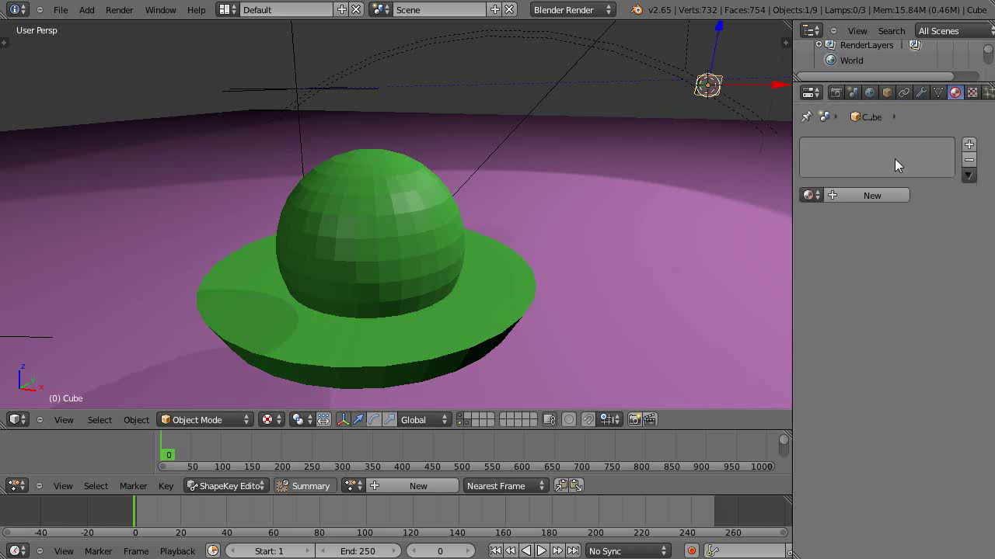
{"action": "left_click", "coordinate": [808, 195]}
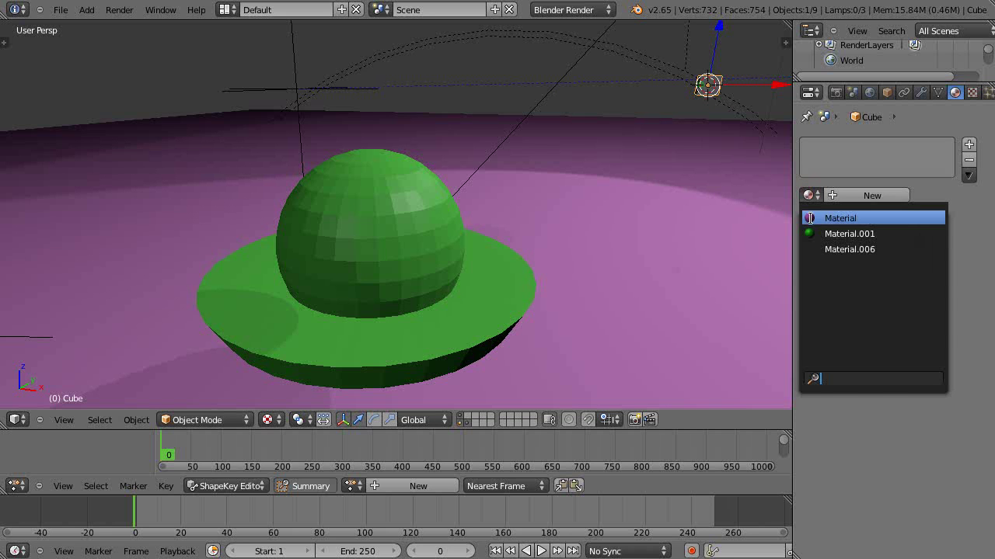
{"action": "left_click", "coordinate": [810, 218]}
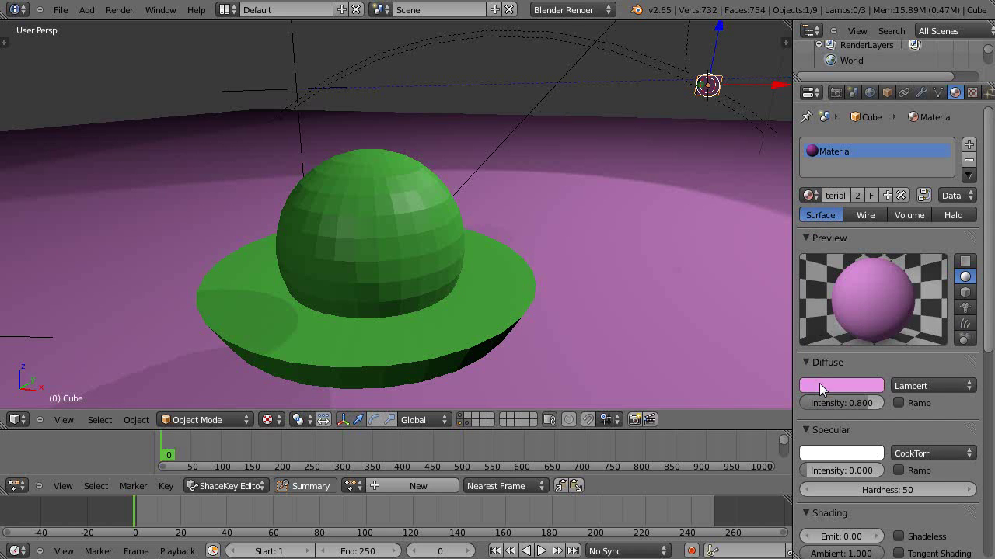
Add a second material slot with a new orange material, Material.002
{"action": "left_click", "coordinate": [808, 195]}
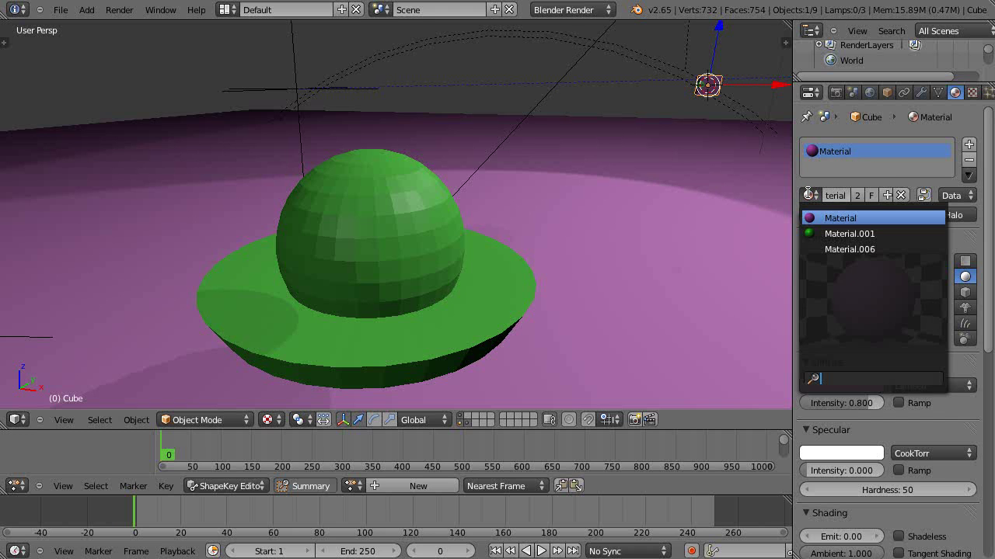
{"action": "left_click", "coordinate": [969, 146]}
{"action": "left_click", "coordinate": [845, 195]}
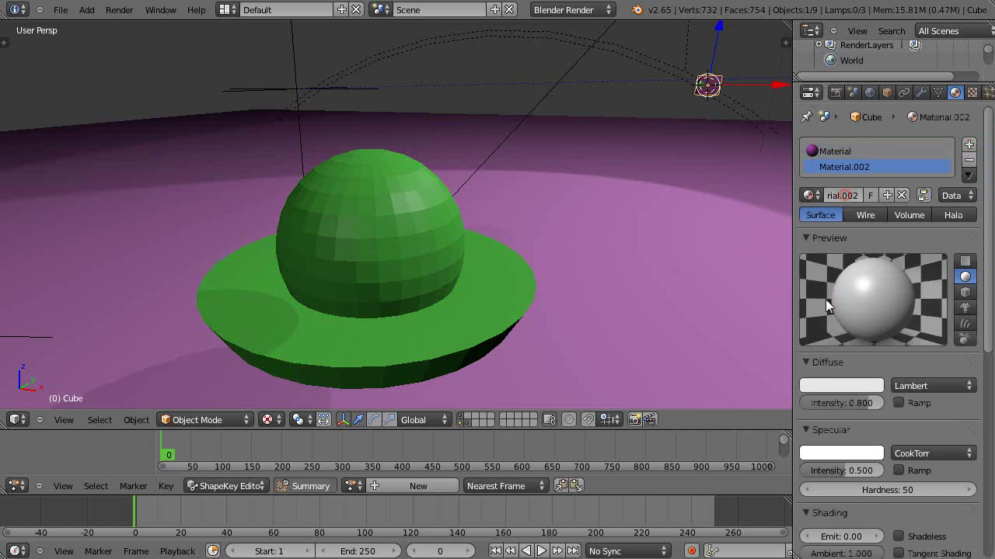
{"action": "left_click", "coordinate": [831, 381]}
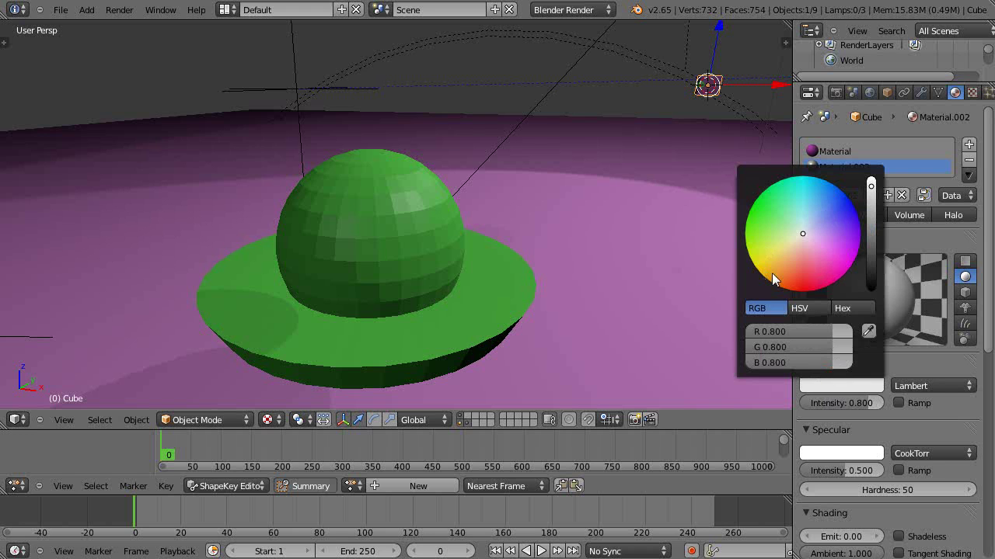
{"action": "left_click_drag", "start_coordinate": [771, 272], "coordinate": [797, 289]}
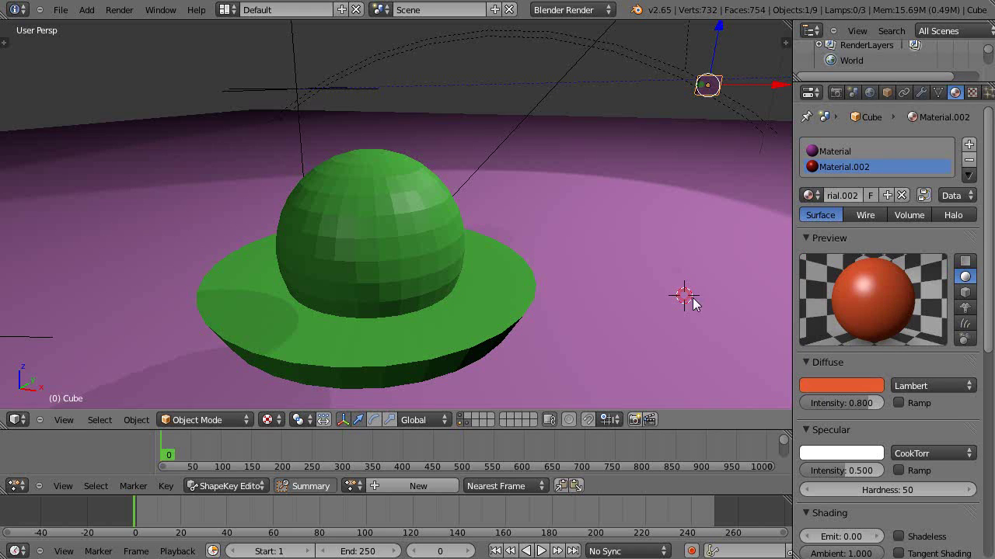
Select the hat-shaped sphere and review its green Material.001, specular intensity 0.233
{"action": "scroll", "coordinate": [761, 191], "scroll_direction": "up", "scroll_amount": 2}
{"action": "scroll", "coordinate": [760, 191], "scroll_direction": "down", "scroll_amount": 3}
{"action": "right_click", "coordinate": [396, 214]}
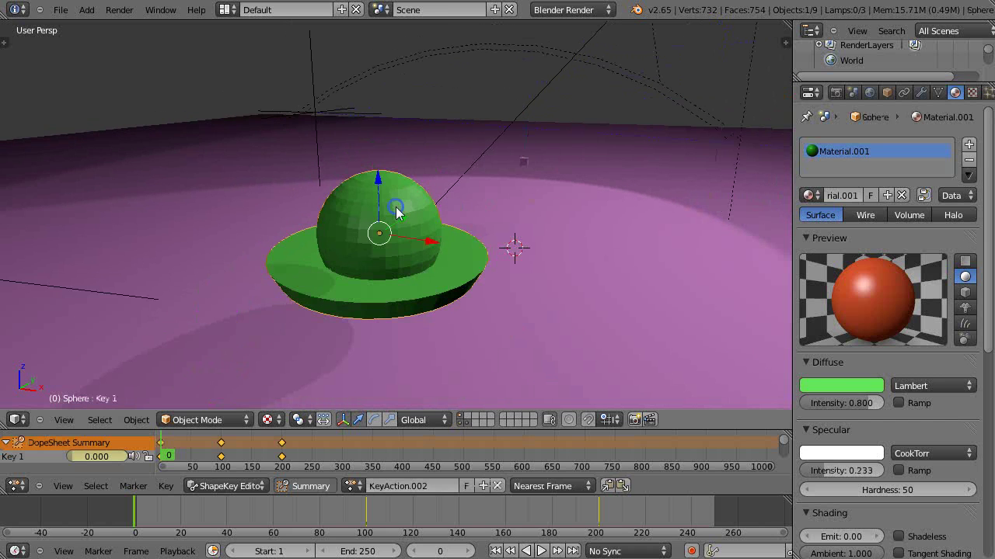
{"action": "left_click_drag", "start_coordinate": [988, 173], "coordinate": [971, 420]}
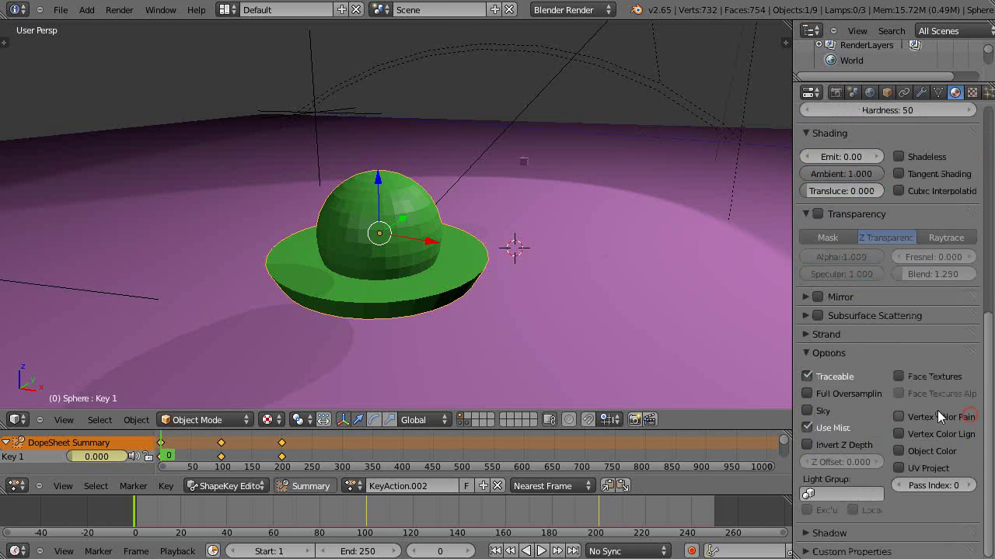
{"action": "scroll", "coordinate": [948, 329], "scroll_direction": "up", "scroll_amount": 3}
{"action": "scroll", "coordinate": [945, 333], "scroll_direction": "down", "scroll_amount": 3}
{"action": "scroll", "coordinate": [927, 387], "scroll_direction": "up", "scroll_amount": 5}
{"action": "scroll", "coordinate": [932, 386], "scroll_direction": "up", "scroll_amount": 4}
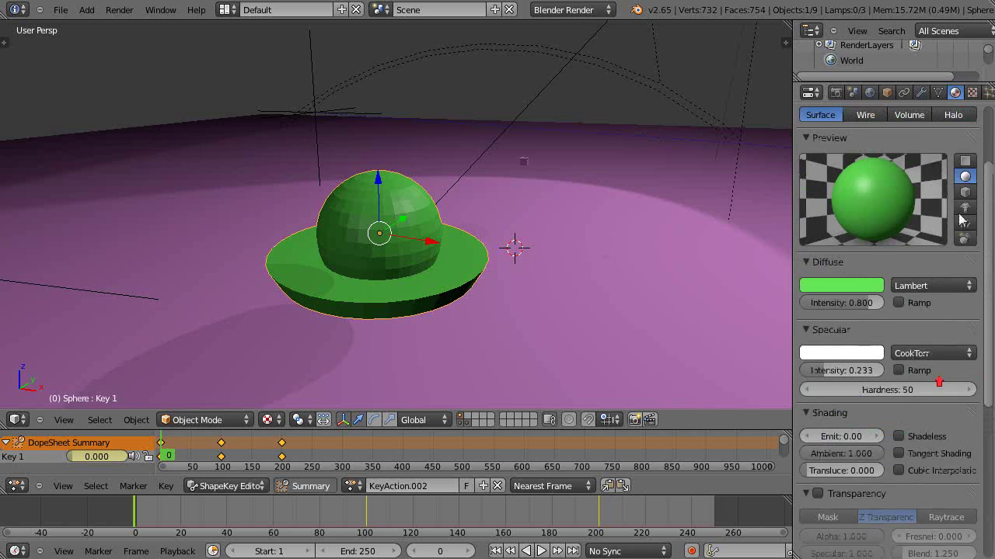
Render the sphere's particles as copies of the Cube object, then jump to frame 26
{"action": "left_click", "coordinate": [988, 93]}
{"action": "scroll", "coordinate": [920, 443], "scroll_direction": "down", "scroll_amount": 8}
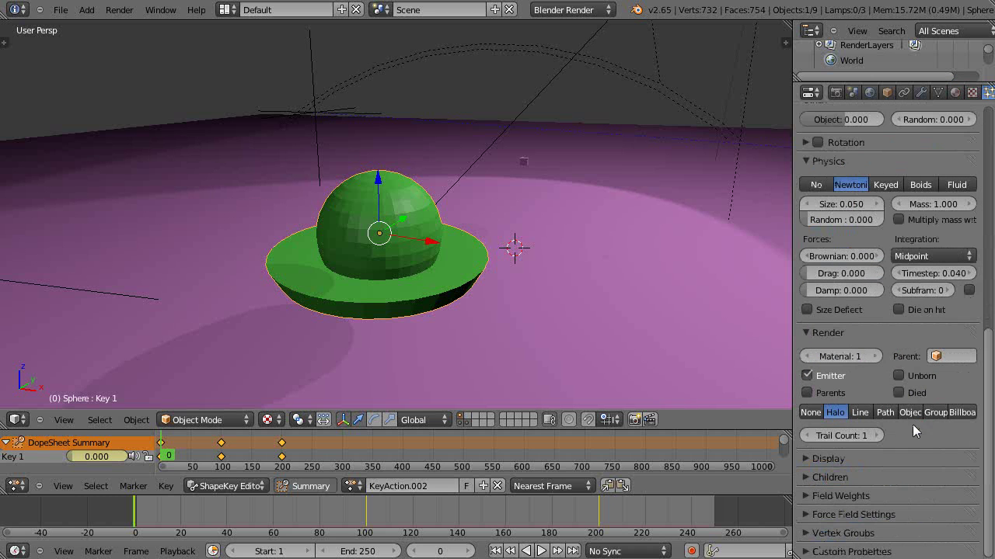
{"action": "left_click", "coordinate": [906, 412]}
{"action": "left_click", "coordinate": [898, 432]}
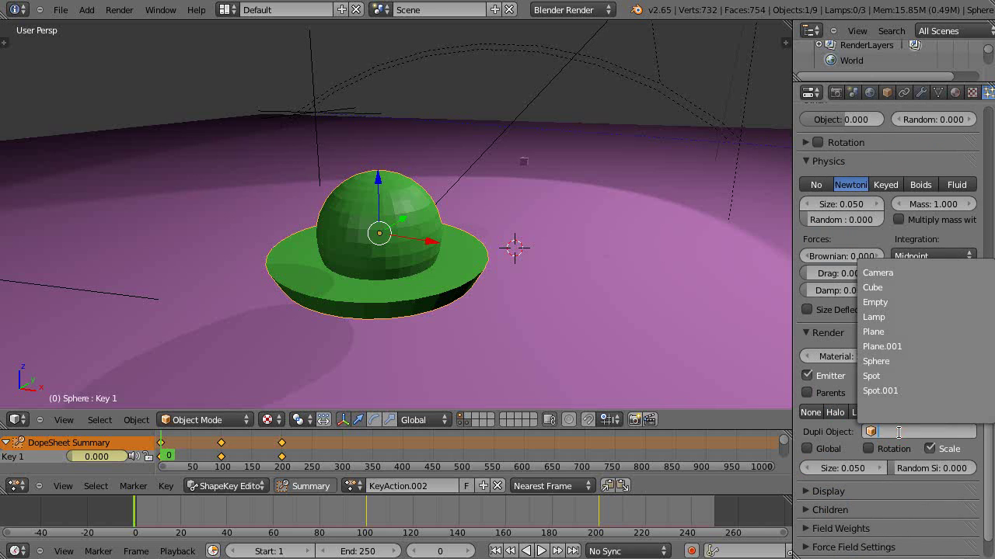
{"action": "left_click", "coordinate": [879, 287]}
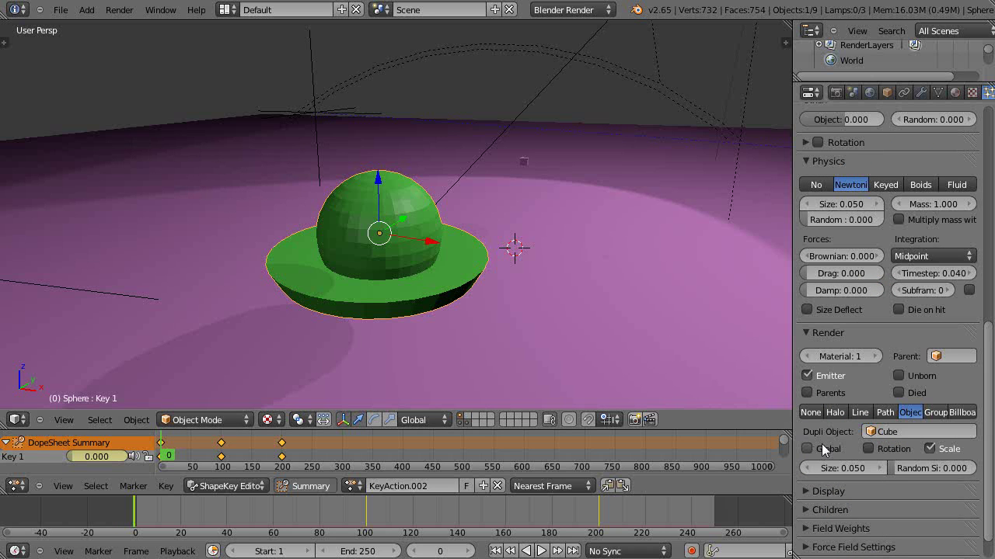
{"action": "left_click", "coordinate": [194, 510]}
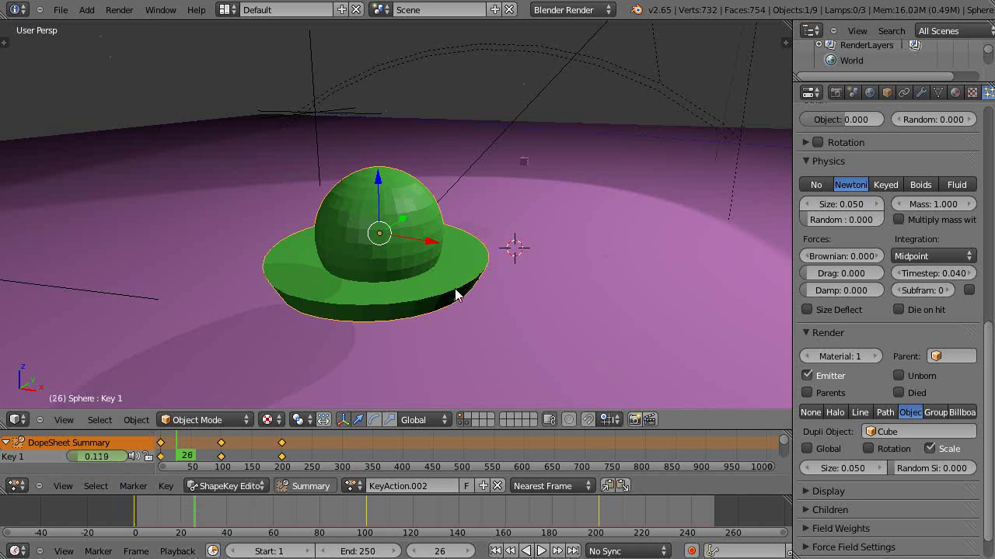
Rewind to the start and play the shape-key animation with Alt+A
{"action": "left_click", "coordinate": [135, 506]}
{"action": "key", "text": "alt+a"}
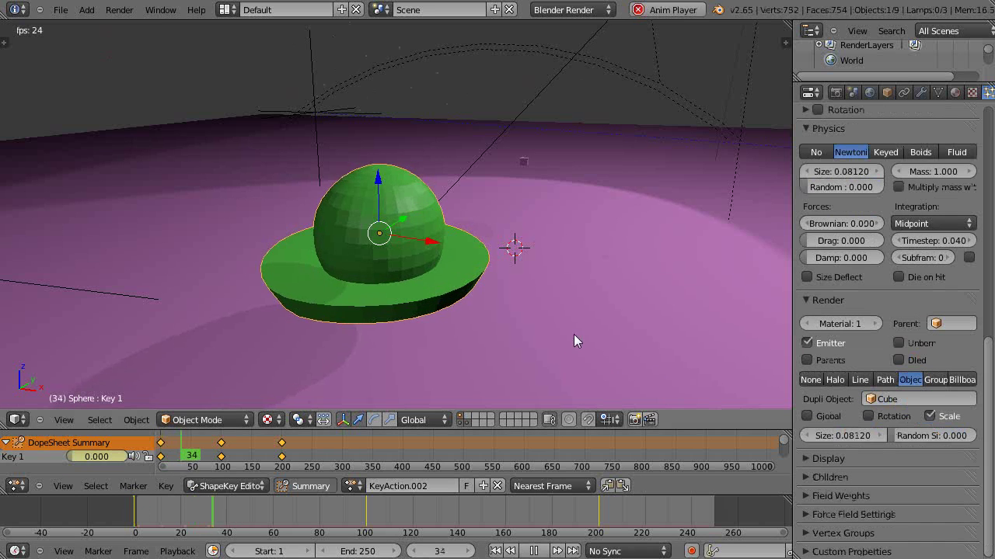
{"action": "scroll", "coordinate": [610, 289], "scroll_direction": "up", "scroll_amount": 3}
{"action": "scroll", "coordinate": [610, 289], "scroll_direction": "down", "scroll_amount": 3}
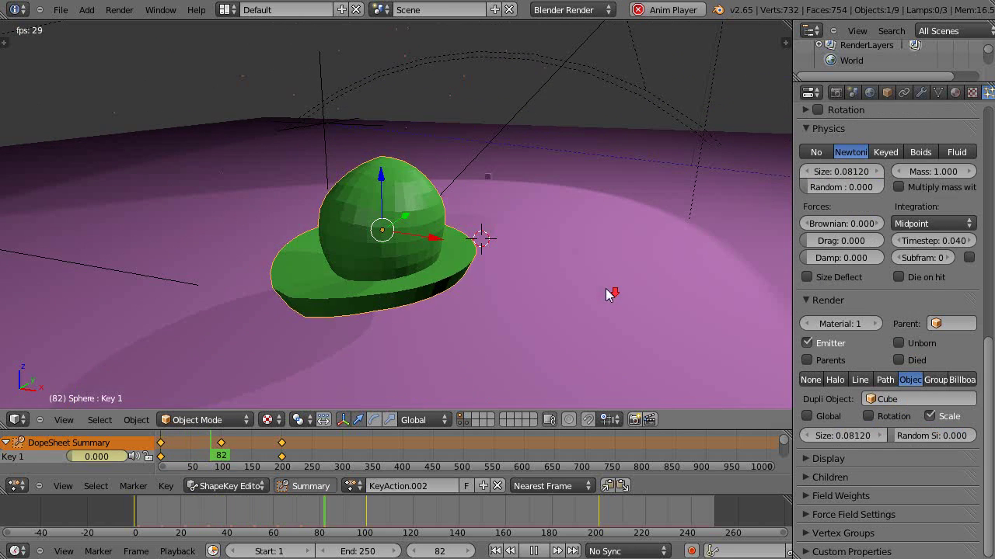
{"action": "scroll", "coordinate": [847, 311], "scroll_direction": "up", "scroll_amount": 4}
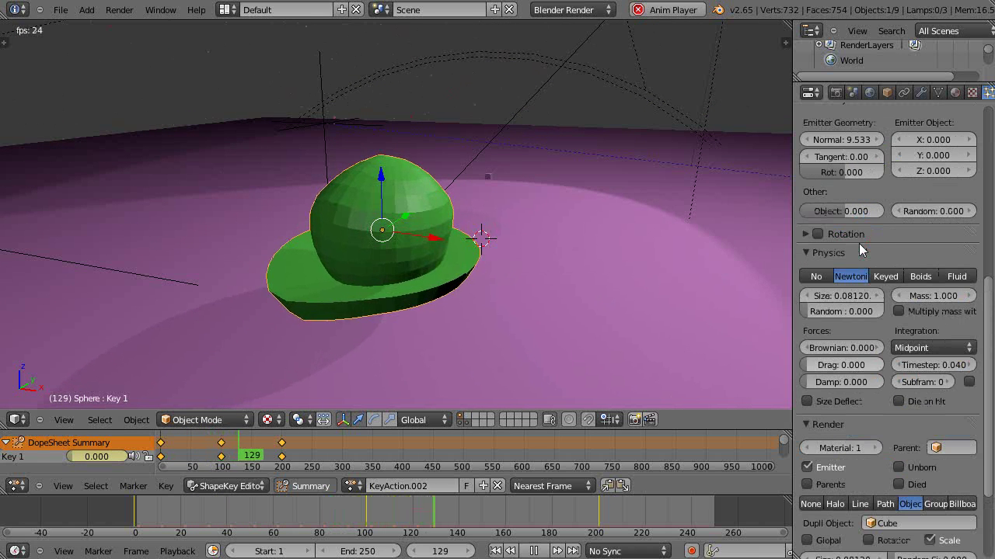
{"action": "scroll", "coordinate": [862, 303], "scroll_direction": "up", "scroll_amount": 8}
{"action": "scroll", "coordinate": [874, 289], "scroll_direction": "down", "scroll_amount": 5}
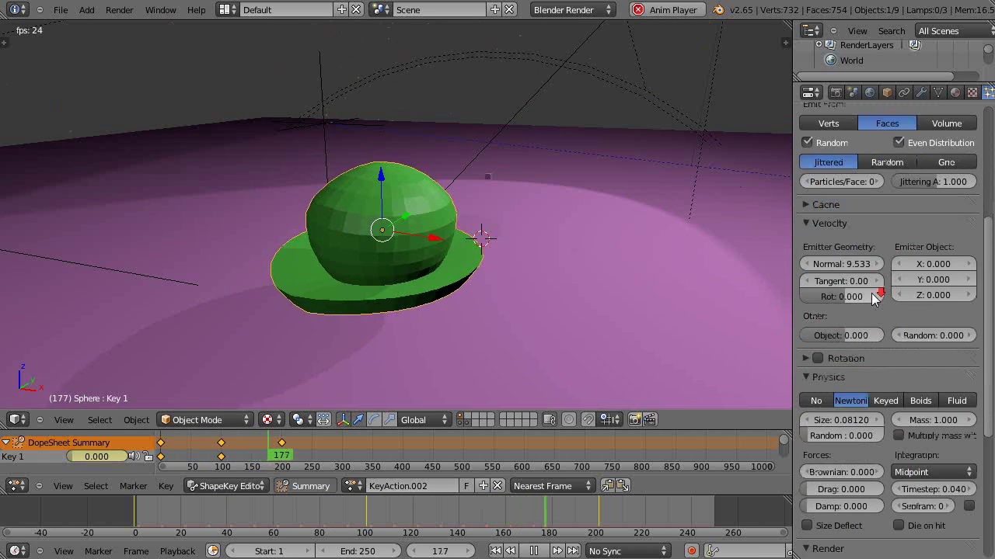
{"action": "scroll", "coordinate": [868, 266], "scroll_direction": "up", "scroll_amount": 7}
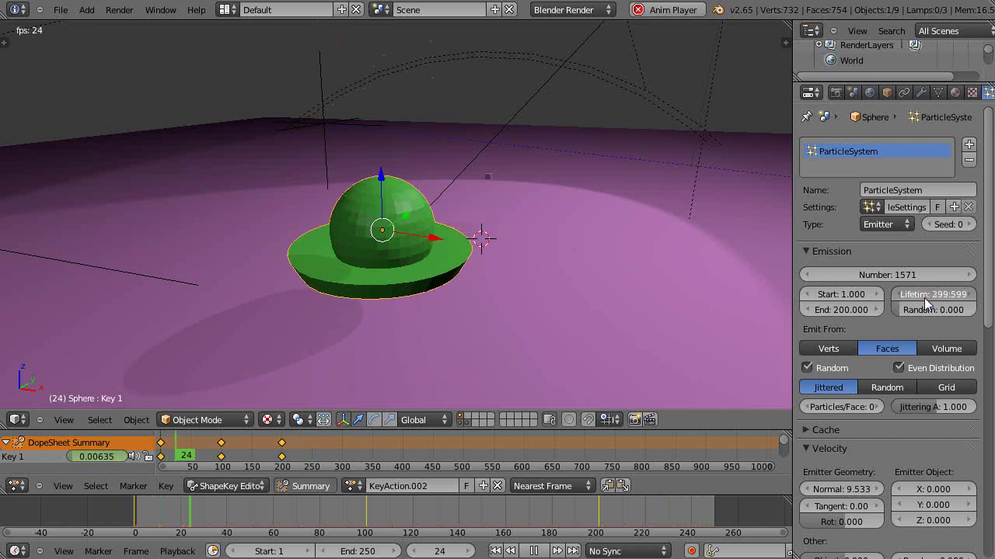
Set the particle lifetime to about 278 and stop playback
{"action": "left_click_drag", "start_coordinate": [927, 297], "coordinate": [956, 298]}
{"action": "scroll", "coordinate": [471, 269], "scroll_direction": "down", "scroll_amount": 4}
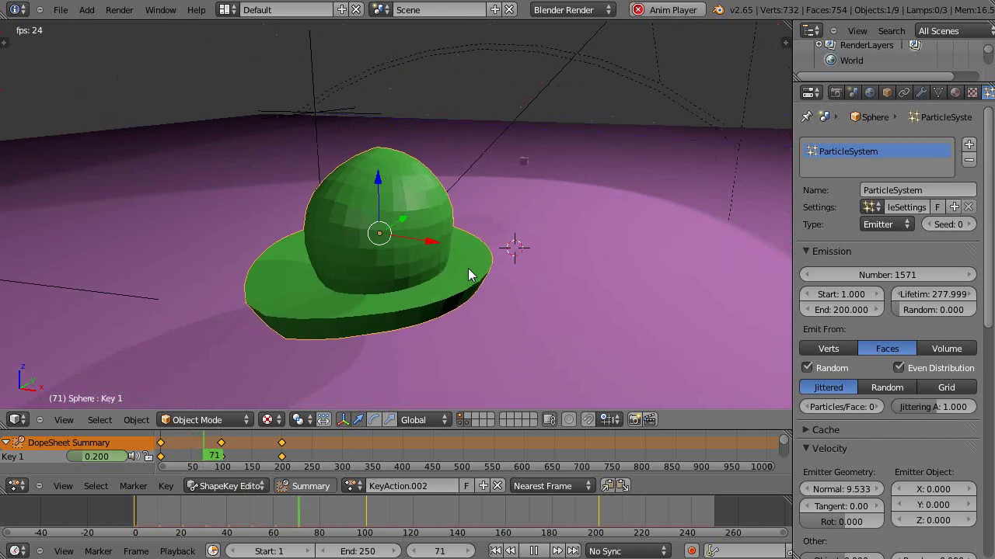
{"action": "key", "text": "Escape"}
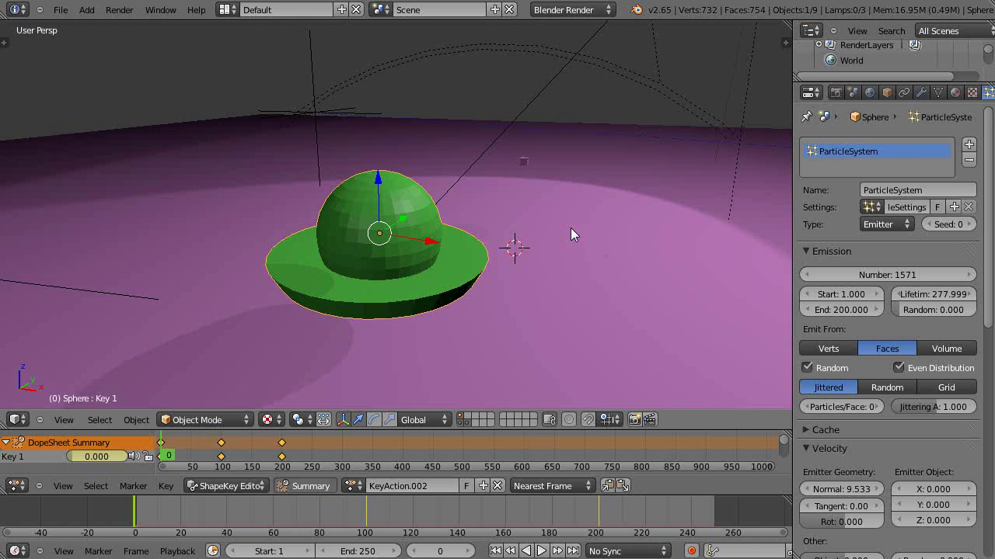
{"action": "scroll", "coordinate": [991, 150], "scroll_direction": "down", "scroll_amount": 12}
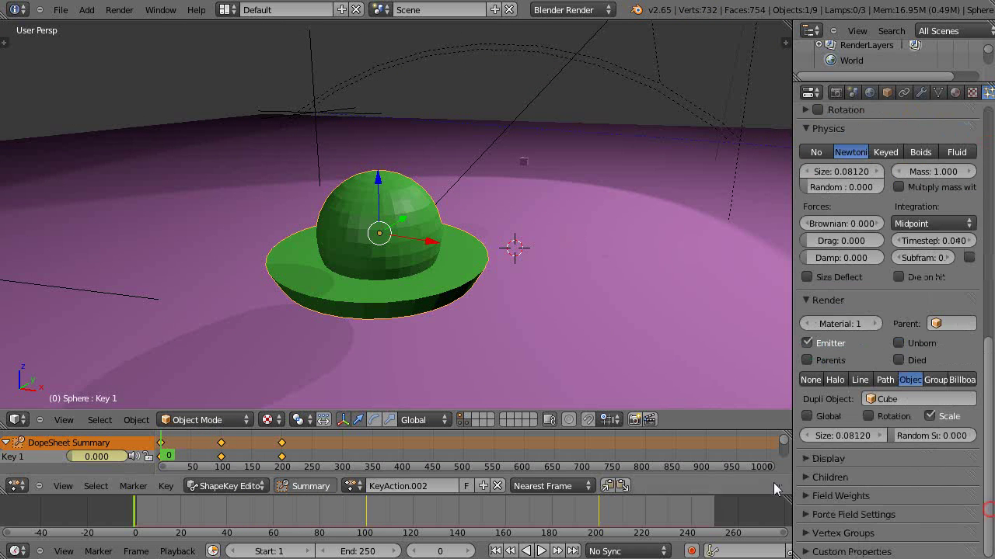
Expand Vertex Groups and set the particle Density group to Group
{"action": "left_click", "coordinate": [805, 534]}
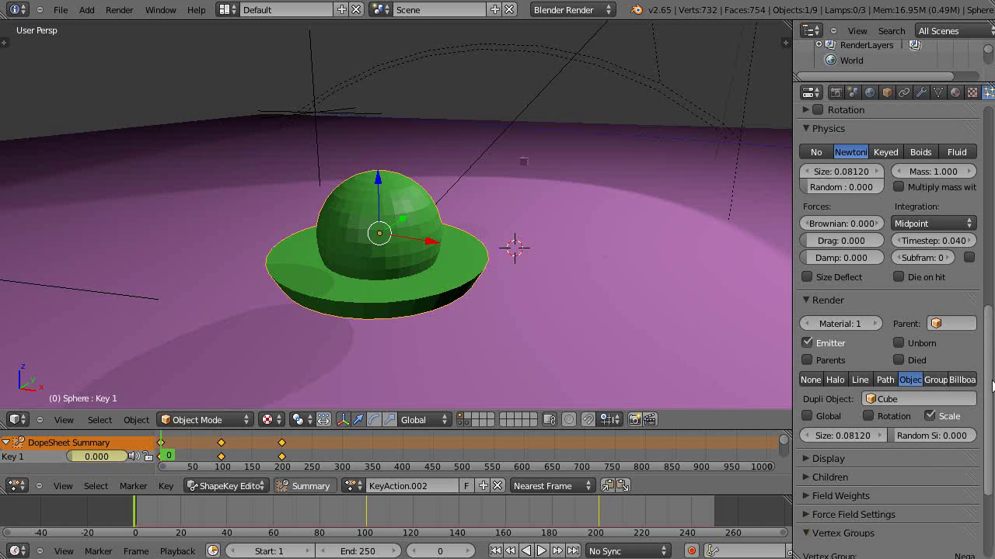
{"action": "left_click_drag", "start_coordinate": [990, 357], "coordinate": [986, 480]}
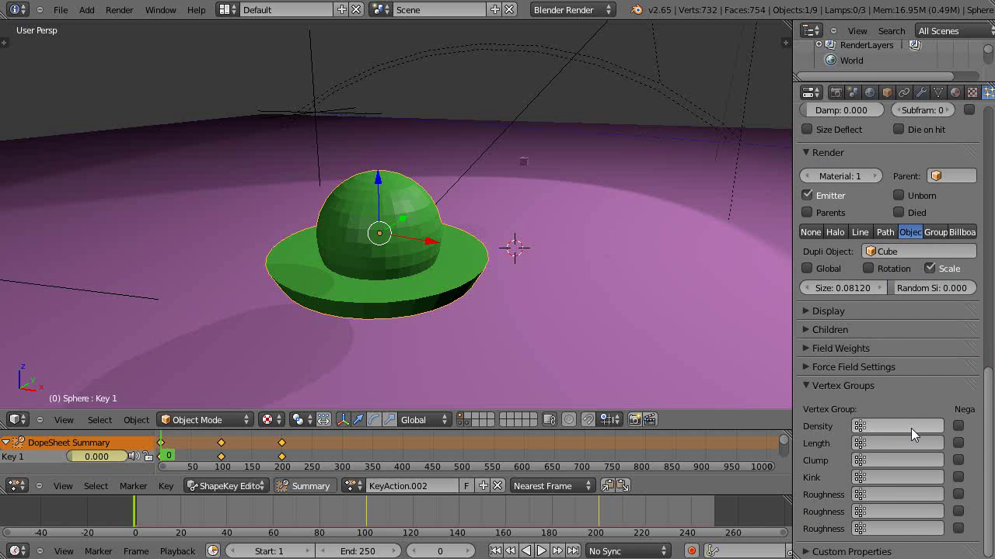
{"action": "left_click", "coordinate": [901, 426]}
{"action": "left_click", "coordinate": [868, 267]}
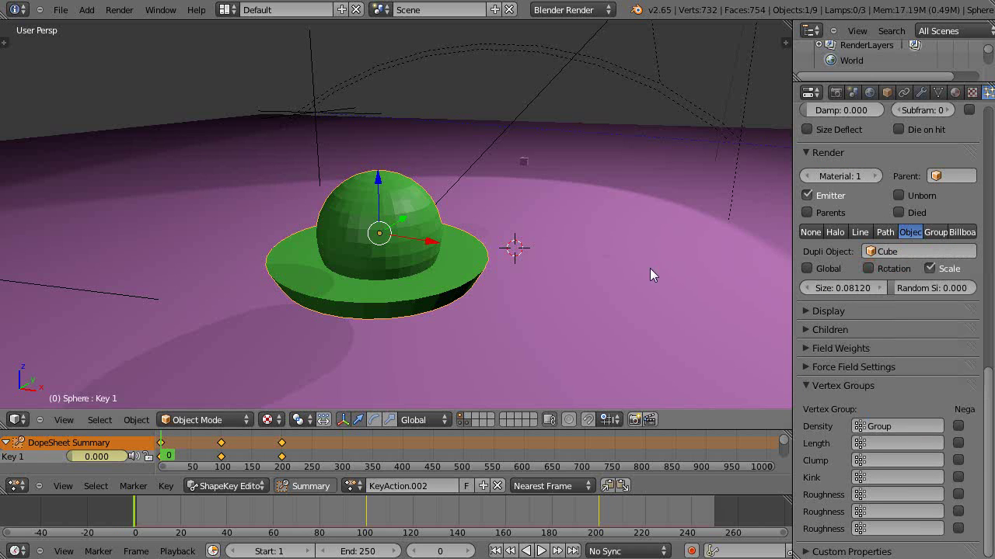
{"action": "scroll", "coordinate": [649, 268], "scroll_direction": "up", "scroll_amount": 3}
{"action": "scroll", "coordinate": [644, 264], "scroll_direction": "down", "scroll_amount": 3}
Play the shape-key animation and orbit around the hat to watch it
{"action": "key", "text": "alt+a"}
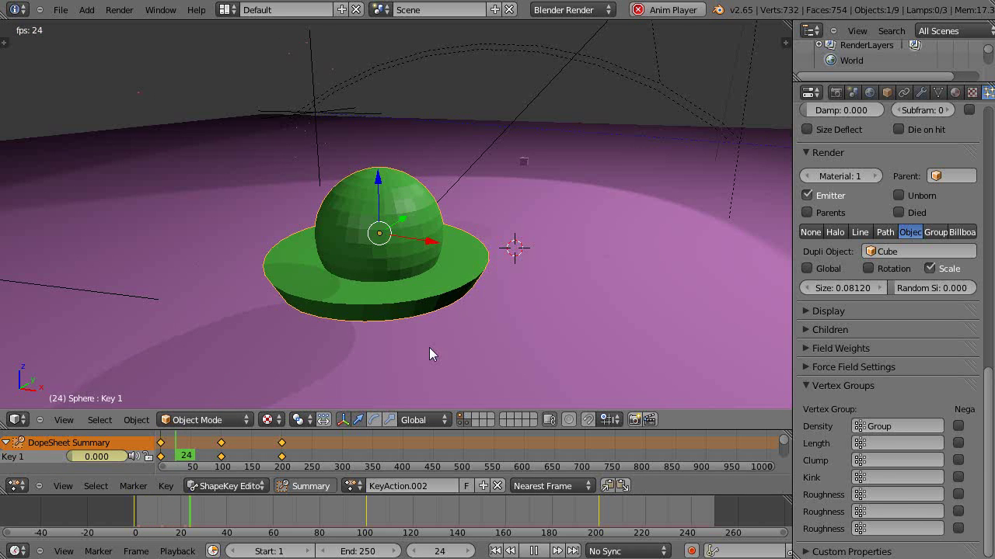
{"action": "scroll", "coordinate": [481, 319], "scroll_direction": "up", "scroll_amount": 4}
{"action": "middle_click_drag", "start_coordinate": [481, 319], "coordinate": [453, 317]}
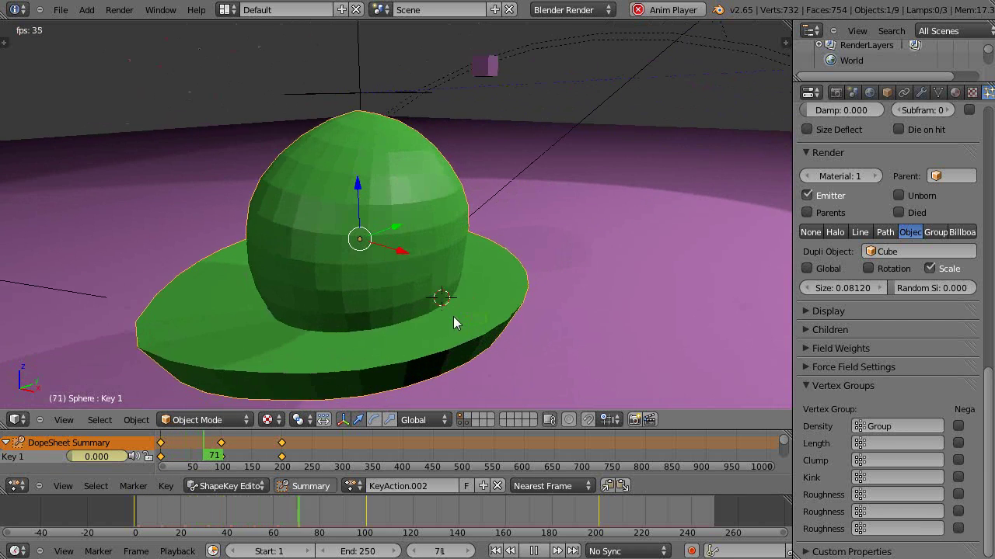
{"action": "scroll", "coordinate": [458, 316], "scroll_direction": "down", "scroll_amount": 4}
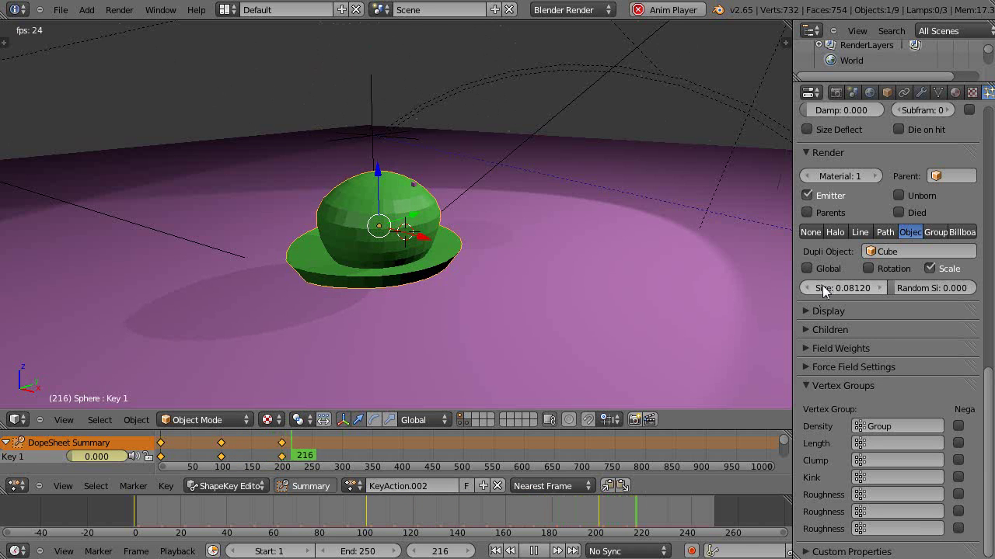
Set particle render size to 2.009 and normal velocity to 3.304
{"action": "left_click_drag", "start_coordinate": [836, 291], "coordinate": [906, 294]}
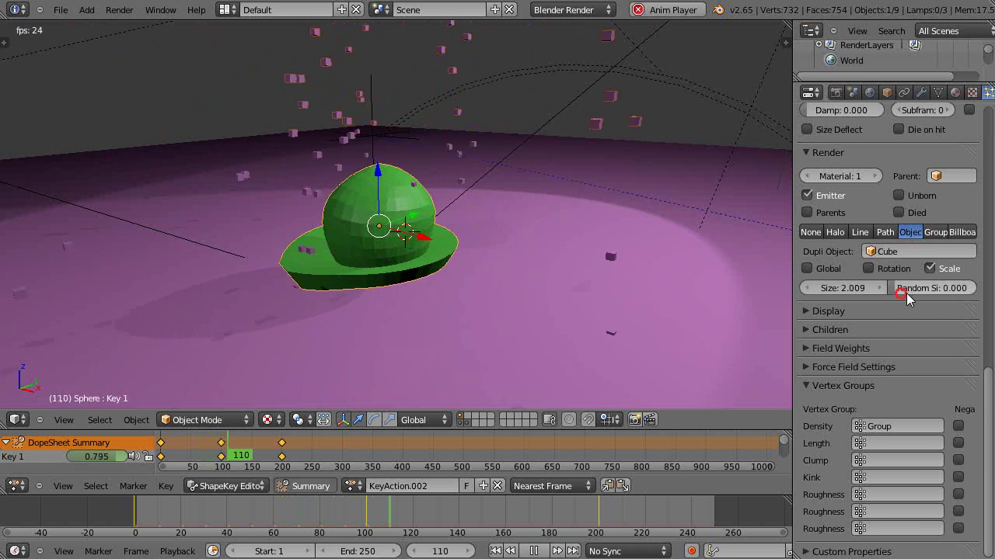
{"action": "scroll", "coordinate": [838, 319], "scroll_direction": "up", "scroll_amount": 10}
{"action": "left_click_drag", "start_coordinate": [838, 320], "coordinate": [802, 324]}
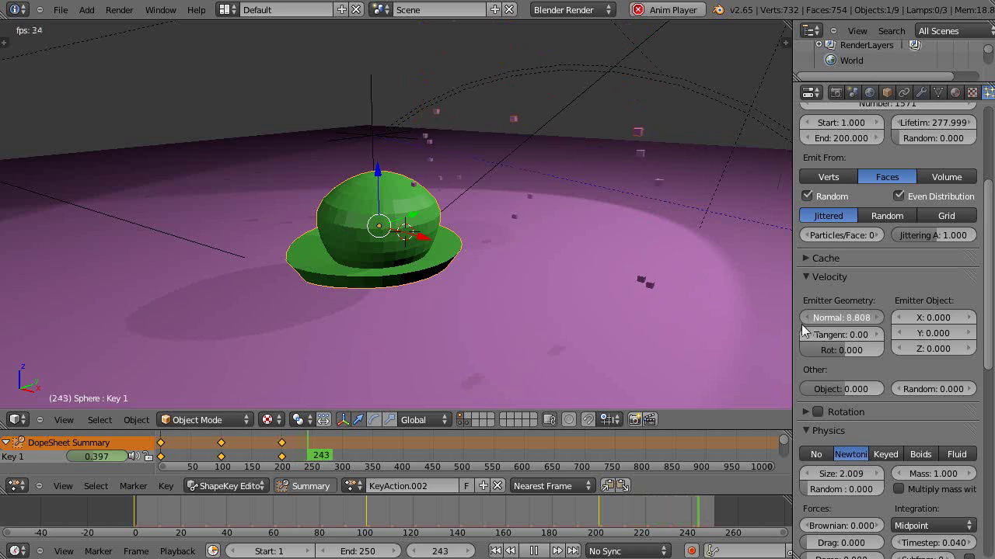
{"action": "middle_click_drag", "start_coordinate": [544, 290], "coordinate": [478, 271]}
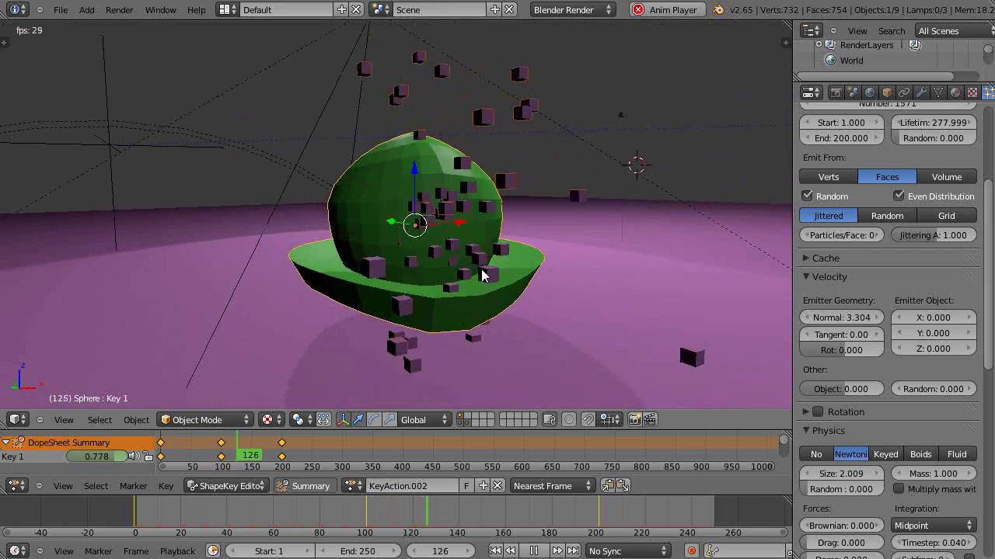
{"action": "scroll", "coordinate": [881, 412], "scroll_direction": "down", "scroll_amount": 10}
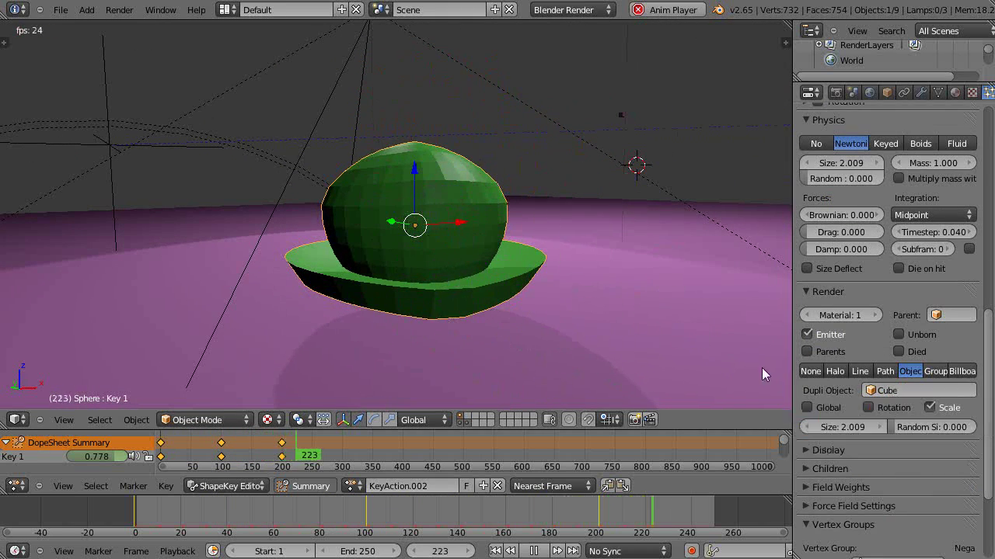
Switch the Density vertex group from Group to Group.001 and orbit to check the emission
{"action": "scroll", "coordinate": [835, 465], "scroll_direction": "down", "scroll_amount": 5}
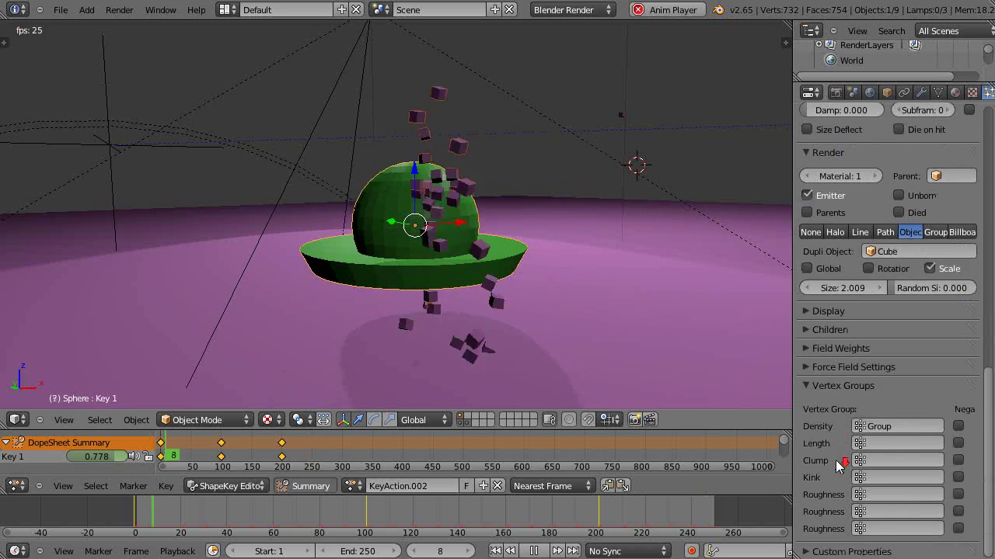
{"action": "left_click", "coordinate": [886, 425]}
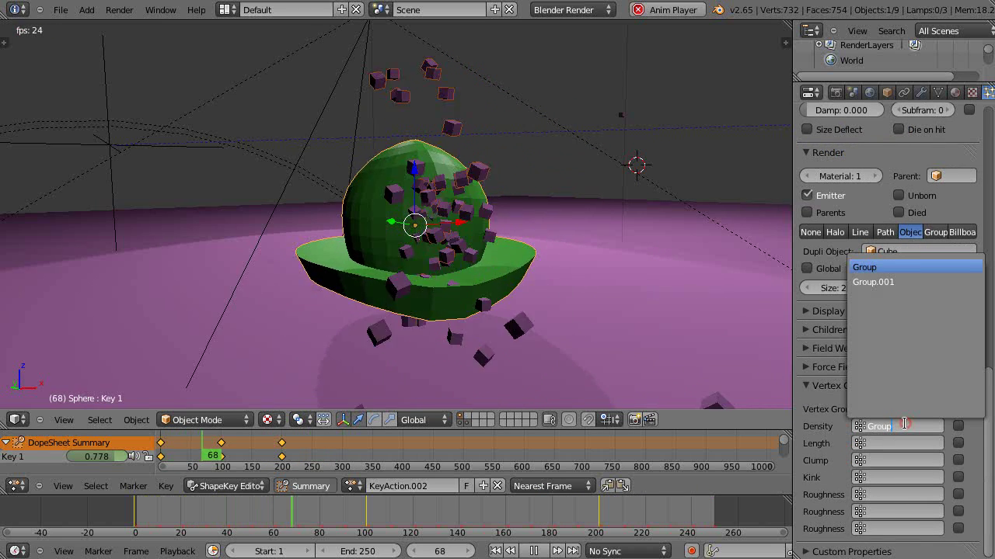
{"action": "type", "text": "Gr"}
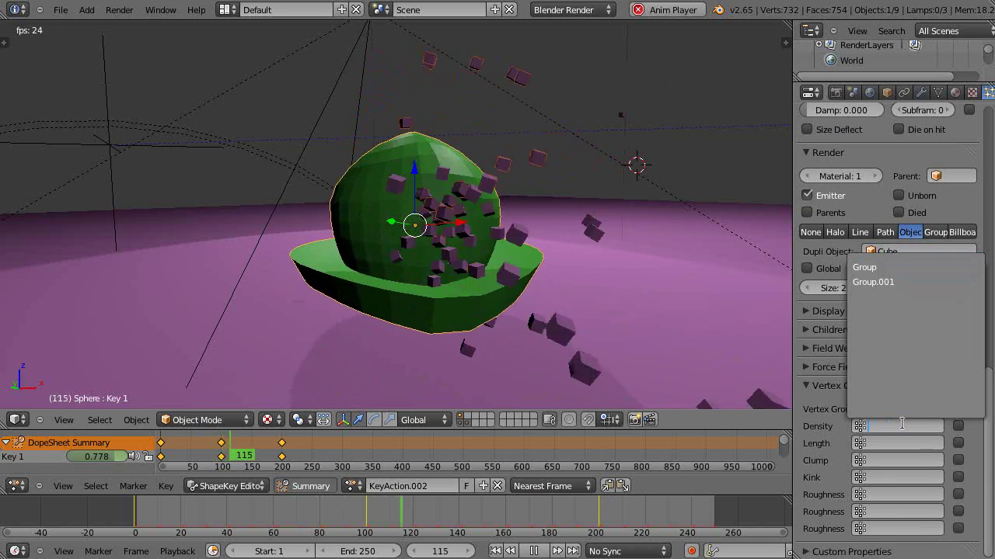
{"action": "middle_click_drag", "start_coordinate": [550, 318], "coordinate": [421, 340]}
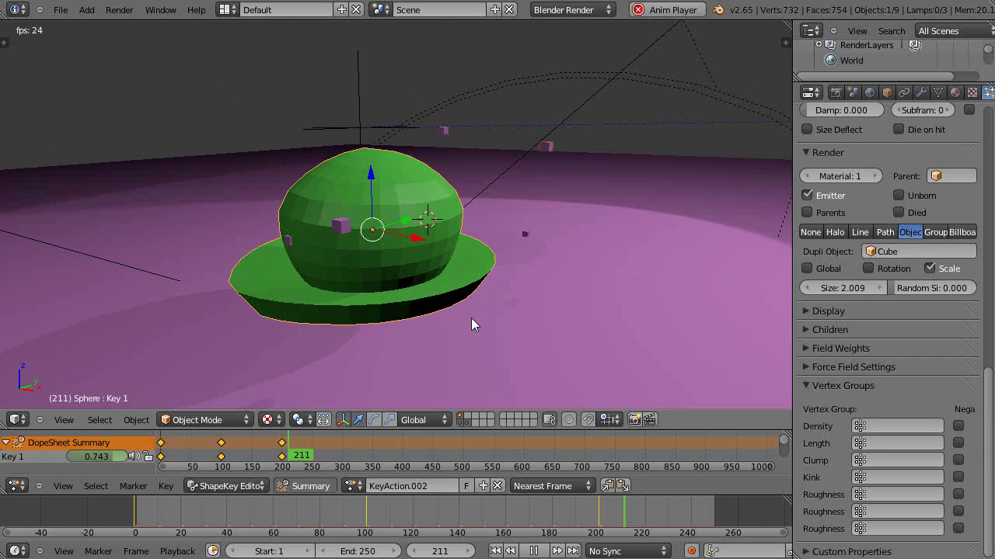
{"action": "scroll", "coordinate": [471, 320], "scroll_direction": "up", "scroll_amount": 2}
{"action": "scroll", "coordinate": [471, 318], "scroll_direction": "down", "scroll_amount": 2}
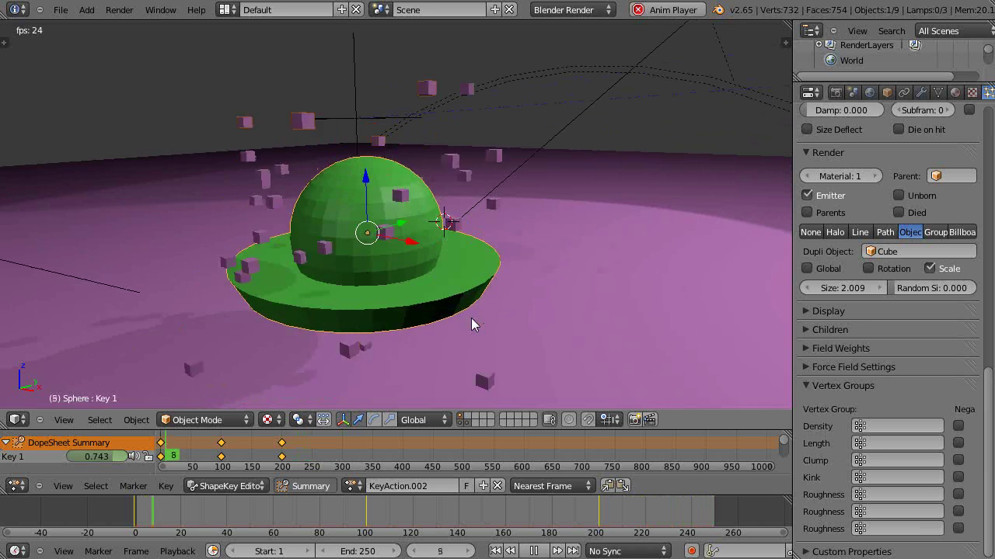
{"action": "left_click", "coordinate": [897, 426]}
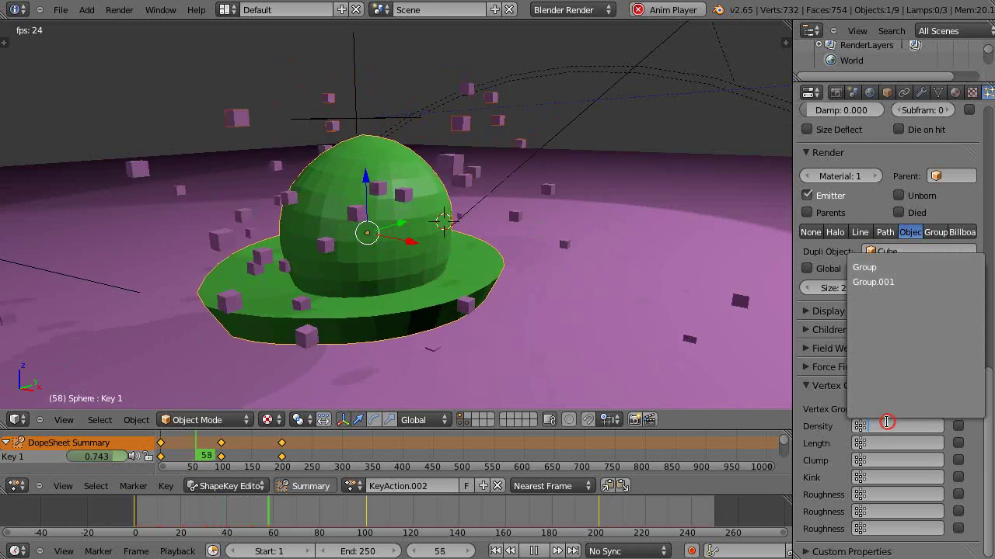
{"action": "left_click", "coordinate": [884, 285]}
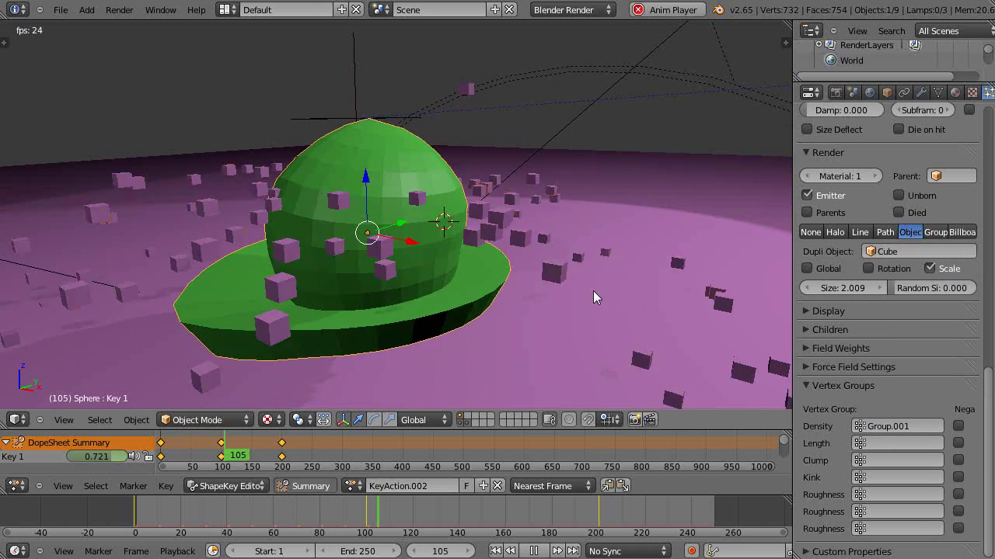
{"action": "middle_click_drag", "start_coordinate": [416, 200], "coordinate": [492, 188]}
{"action": "scroll", "coordinate": [579, 168], "scroll_direction": "down", "scroll_amount": 2}
{"action": "scroll", "coordinate": [501, 208], "scroll_direction": "up", "scroll_amount": 3}
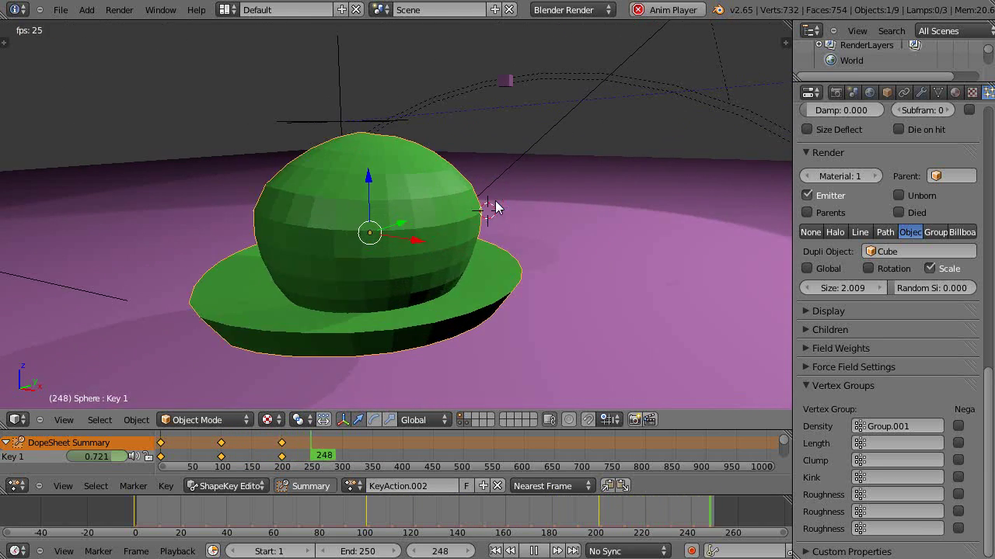
Put the hat into Edit Mode and raise the particles' normal velocity to 4.972
{"action": "key", "text": "Tab"}
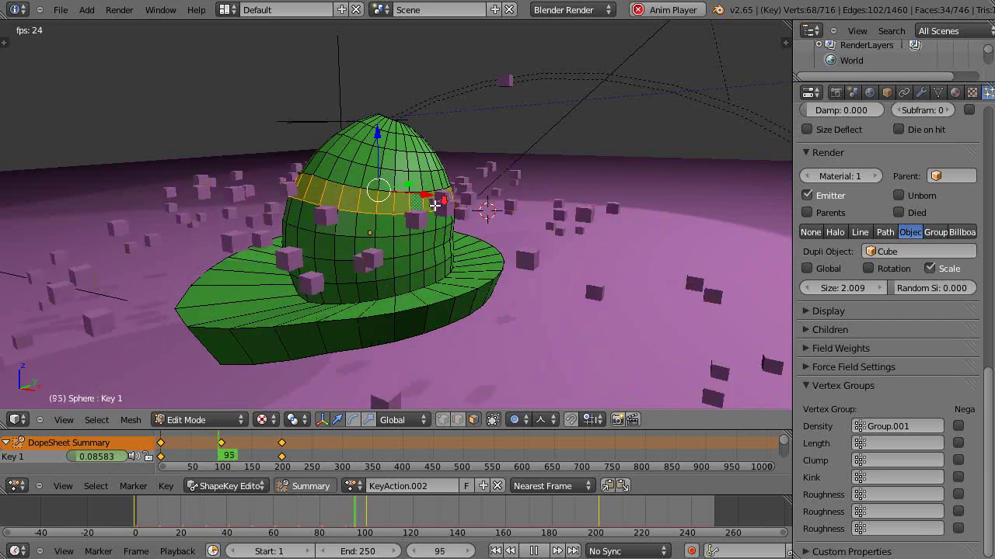
{"action": "scroll", "coordinate": [424, 186], "scroll_direction": "down", "scroll_amount": 2}
{"action": "scroll", "coordinate": [854, 235], "scroll_direction": "up", "scroll_amount": 5}
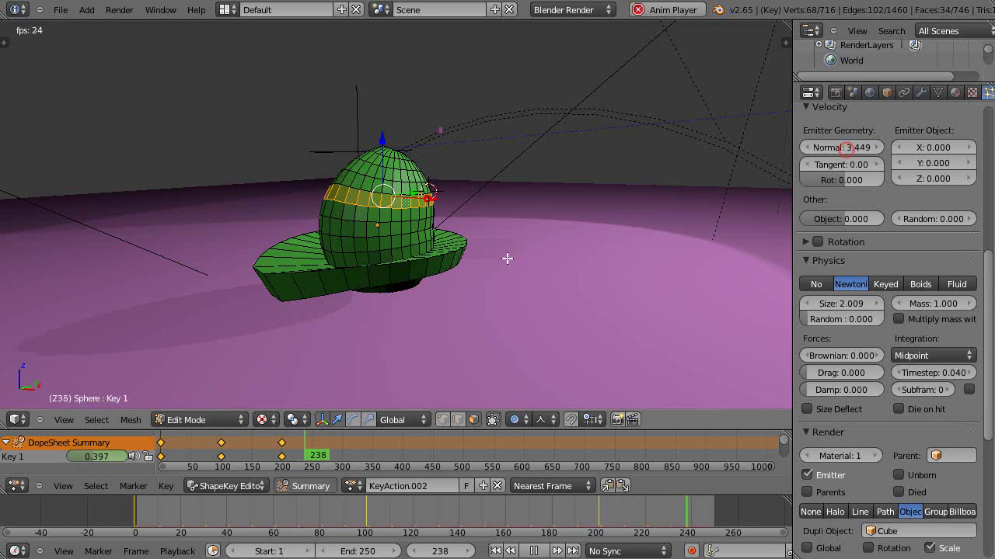
{"action": "scroll", "coordinate": [487, 261], "scroll_direction": "up", "scroll_amount": 2}
{"action": "middle_click_drag", "start_coordinate": [377, 242], "coordinate": [655, 238]}
{"action": "left_click_drag", "start_coordinate": [833, 156], "coordinate": [864, 162]}
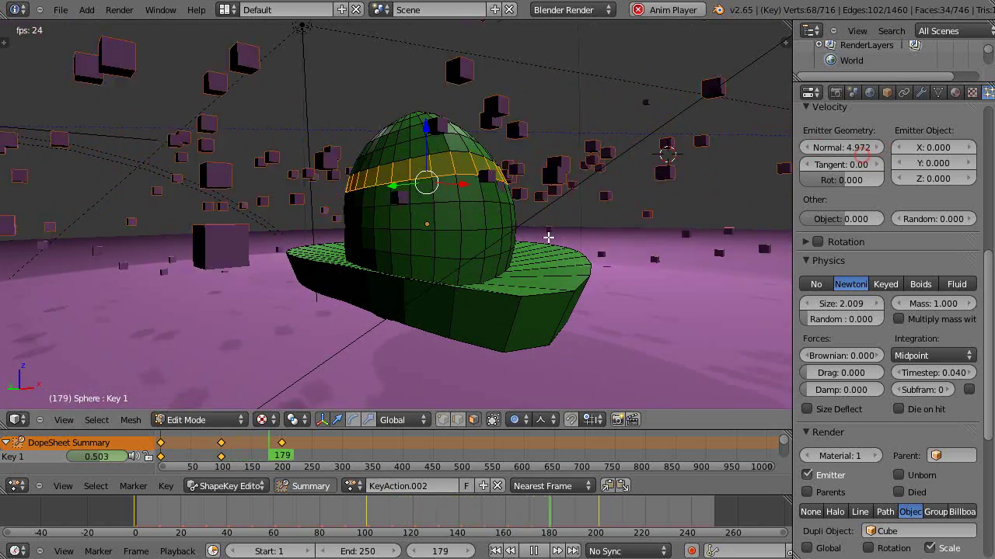
{"action": "middle_click_drag", "start_coordinate": [590, 221], "coordinate": [401, 282]}
Set the particle Density vertex group back to Group
{"action": "scroll", "coordinate": [439, 263], "scroll_direction": "down", "scroll_amount": 4}
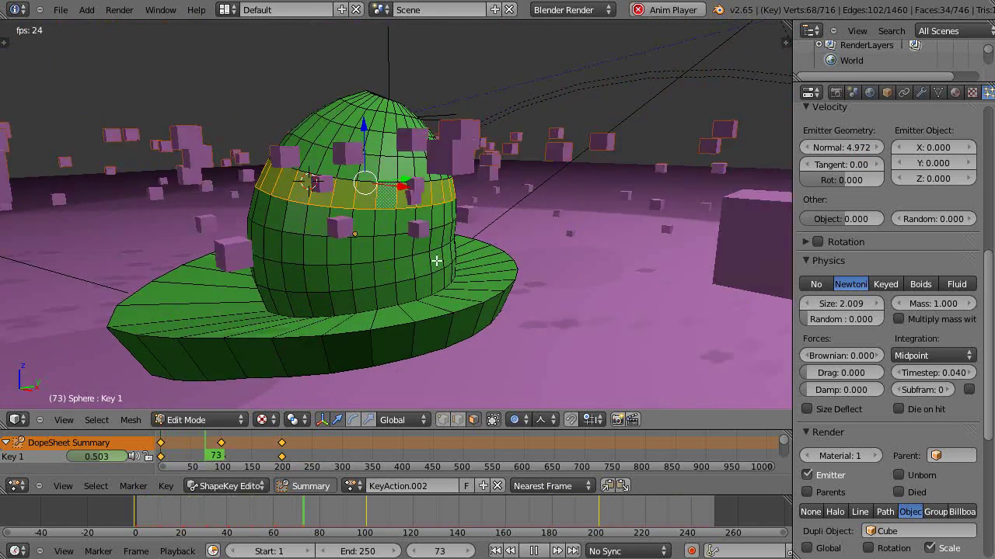
{"action": "middle_click_drag", "start_coordinate": [433, 253], "coordinate": [619, 288]}
{"action": "middle_click_drag", "start_coordinate": [560, 265], "coordinate": [590, 272]}
{"action": "scroll", "coordinate": [897, 419], "scroll_direction": "down", "scroll_amount": 9}
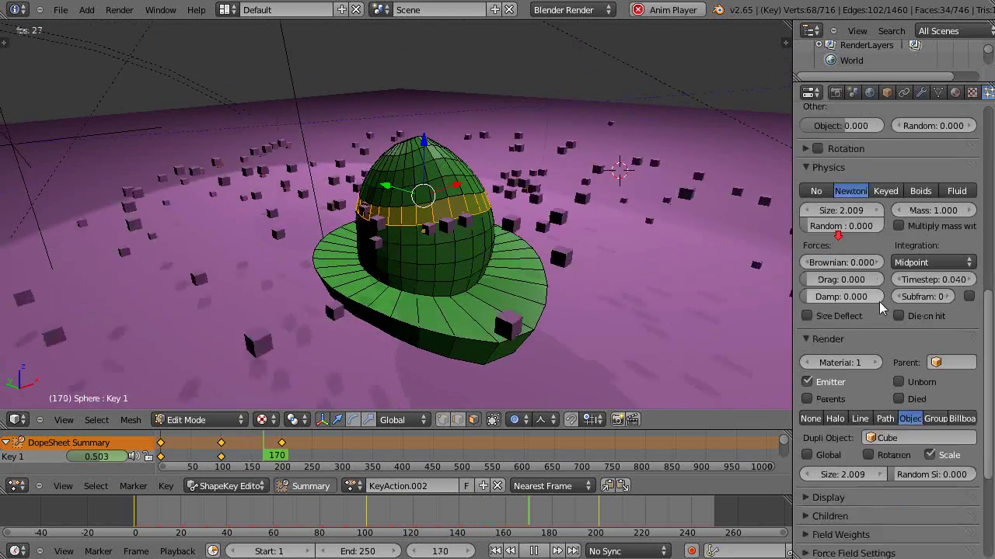
{"action": "left_click", "coordinate": [903, 426]}
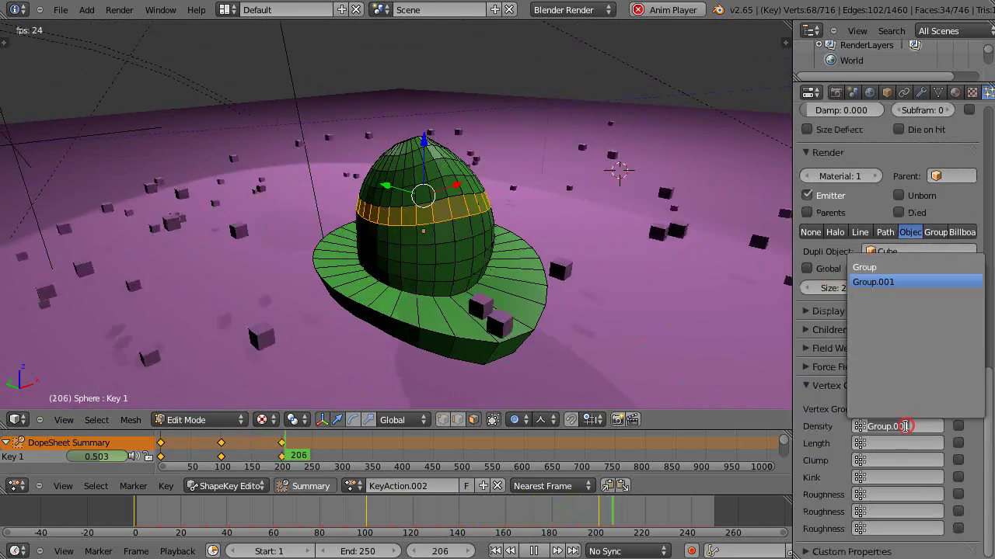
{"action": "left_click", "coordinate": [872, 266]}
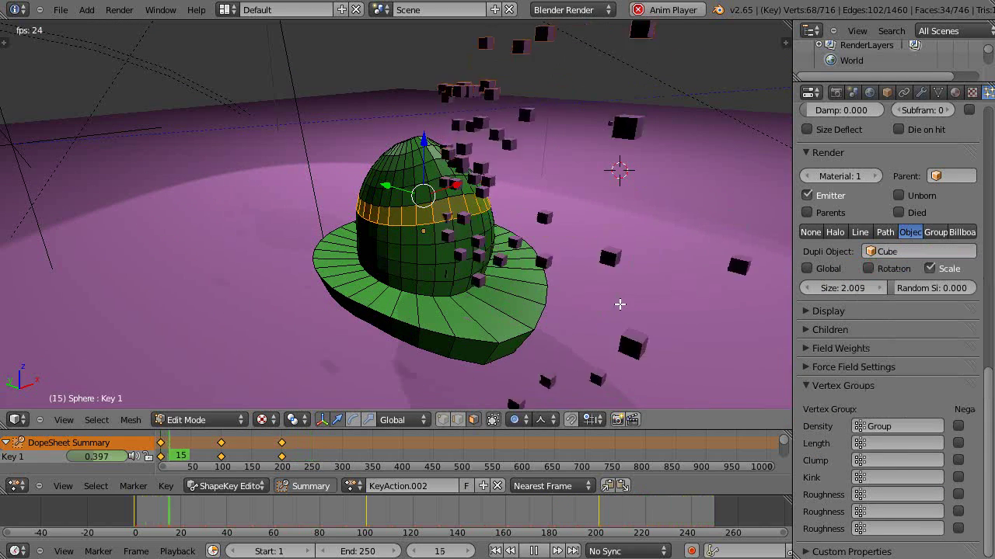
{"action": "scroll", "coordinate": [619, 304], "scroll_direction": "down", "scroll_amount": 3}
{"action": "middle_click_drag", "start_coordinate": [619, 304], "coordinate": [692, 342]}
{"action": "scroll", "coordinate": [711, 353], "scroll_direction": "down", "scroll_amount": 2}
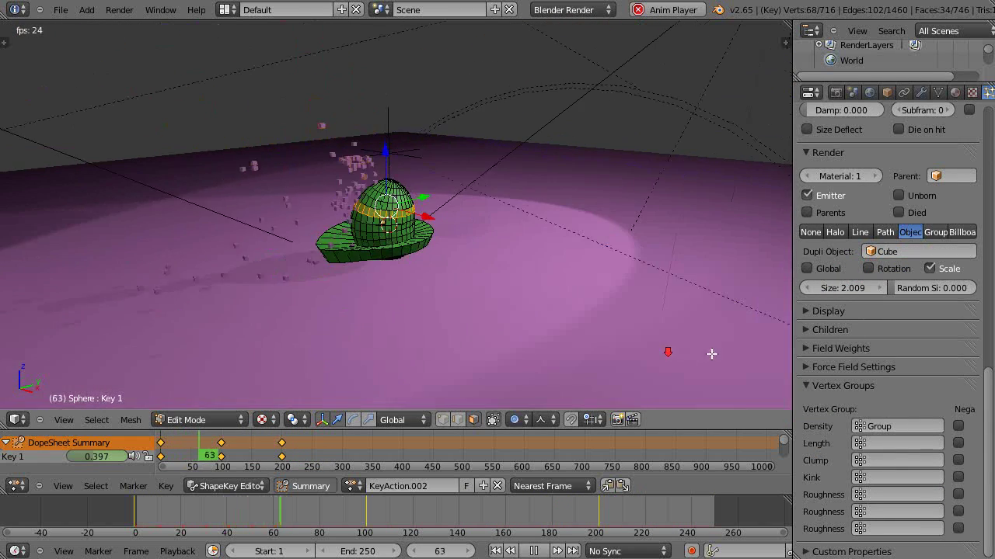
{"action": "scroll", "coordinate": [470, 272], "scroll_direction": "up", "scroll_amount": 5}
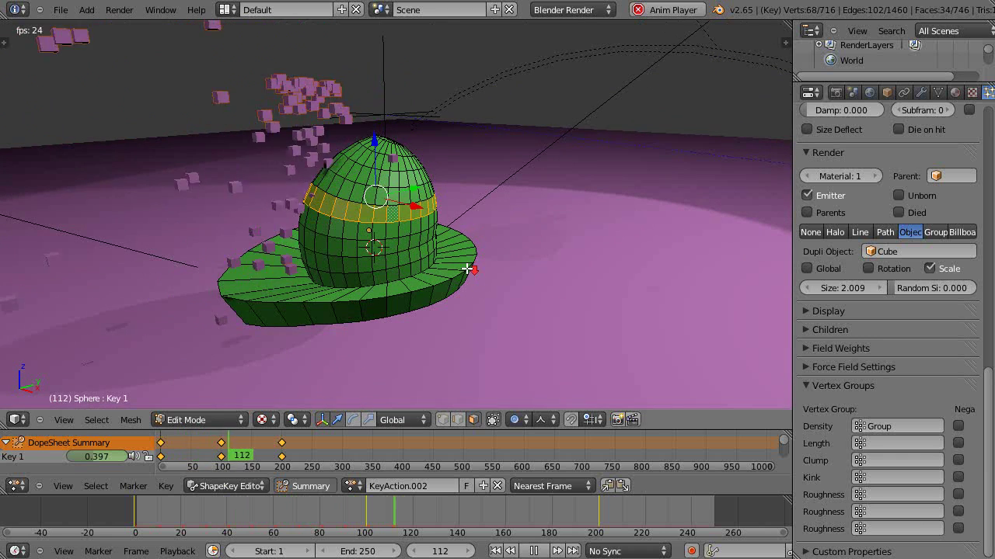